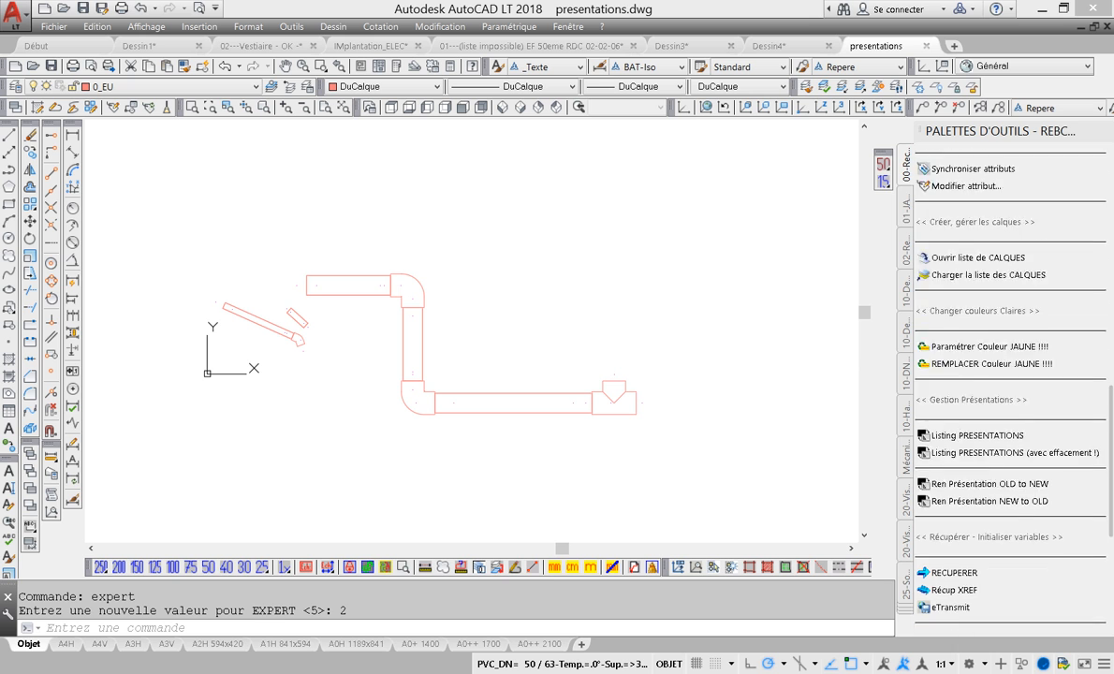
Step: Run the Listing PRESENTATIONS tool and update the layout list in the LAYOUT.xls workbook
scroll(997, 374, down, 5)
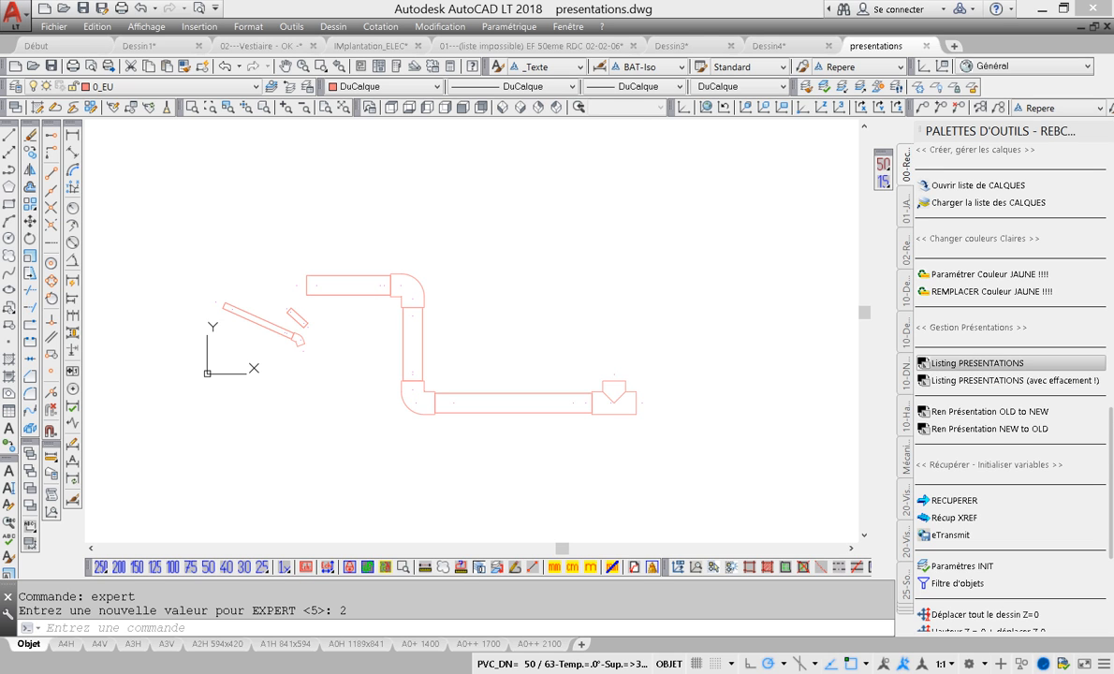
click(974, 363)
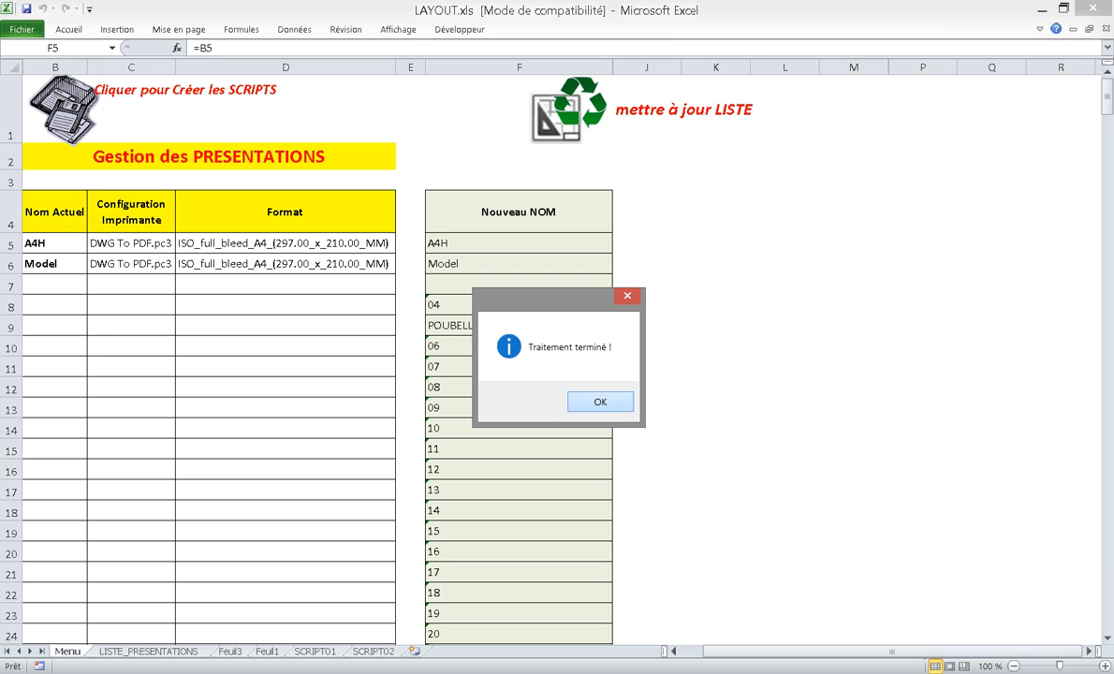
key(Return)
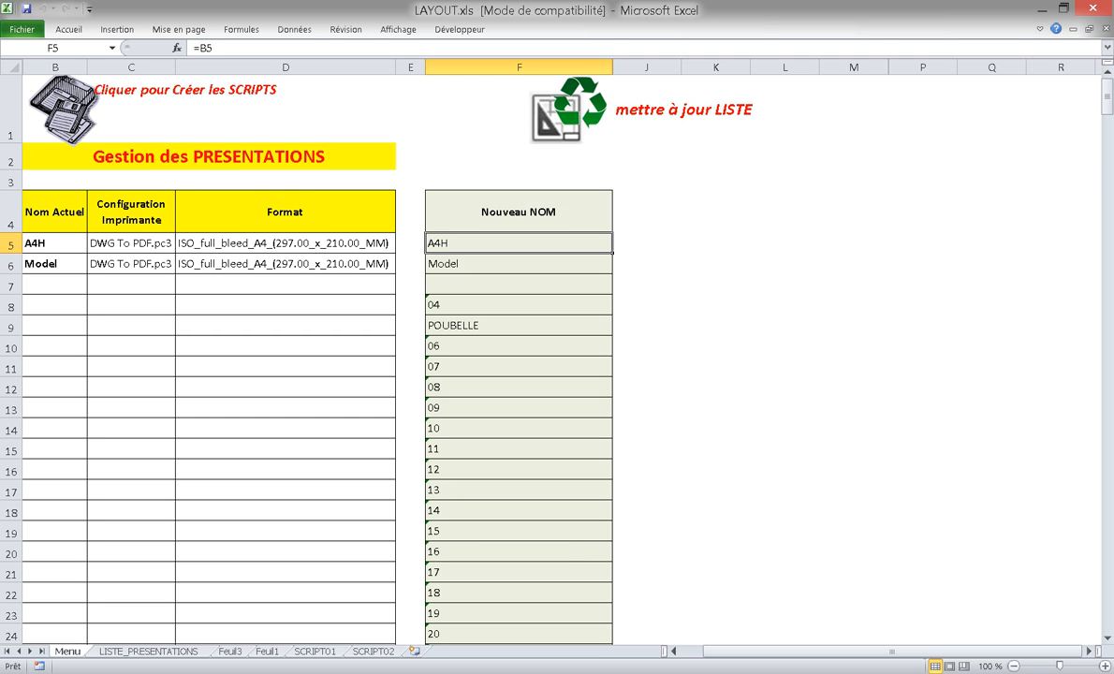
click(557, 108)
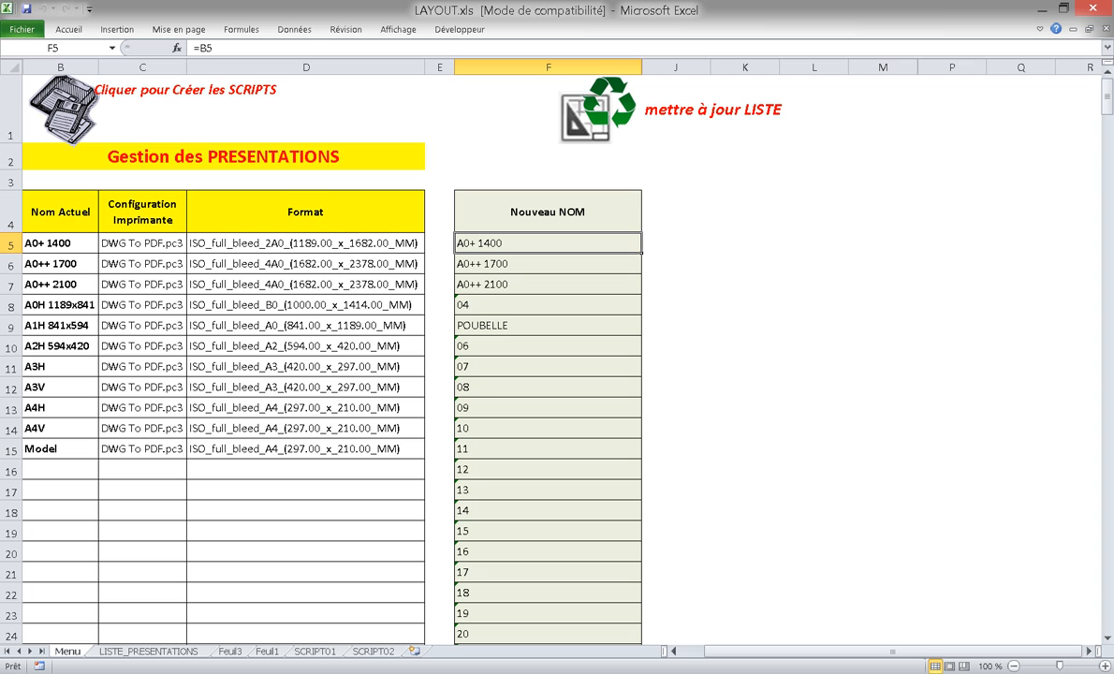
Step: Examine the current layout names in the Nom Actuel column, from A0+ 1400 to A4V
click(60, 242)
click(60, 263)
click(60, 284)
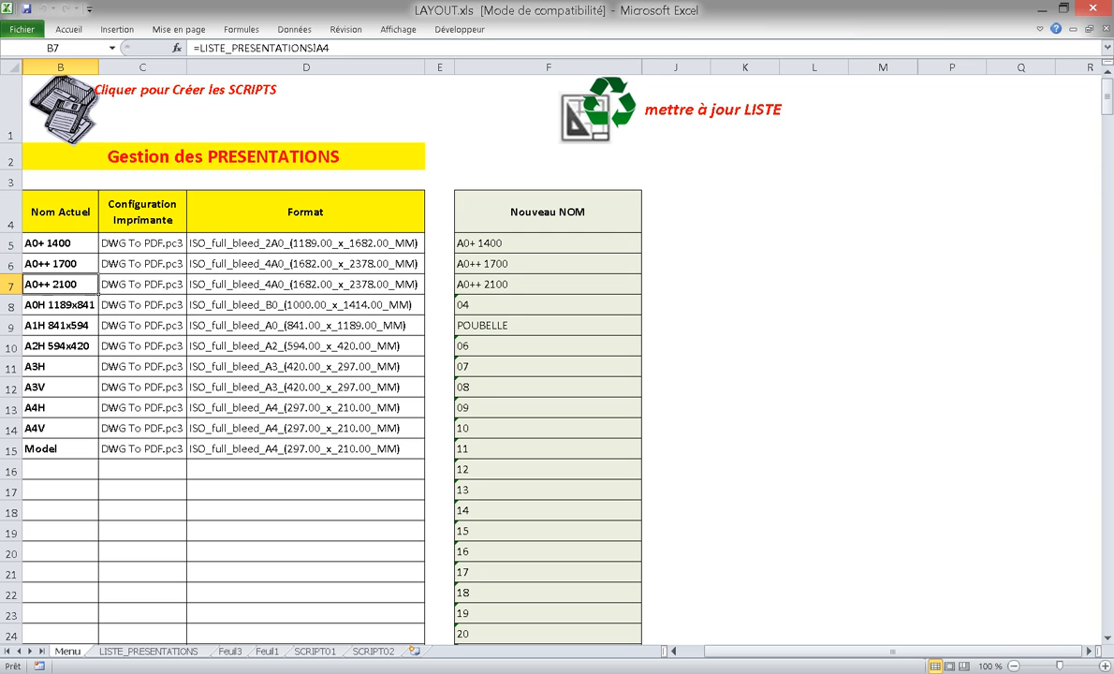
click(60, 304)
click(59, 325)
click(60, 345)
click(60, 428)
click(59, 407)
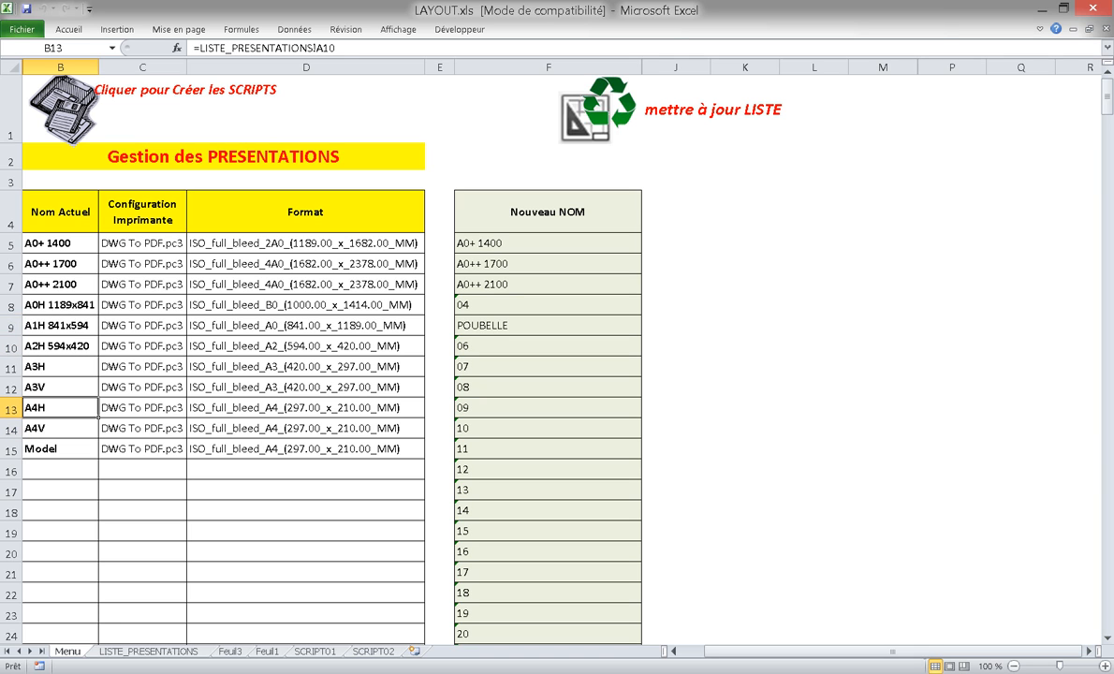
click(60, 386)
click(59, 366)
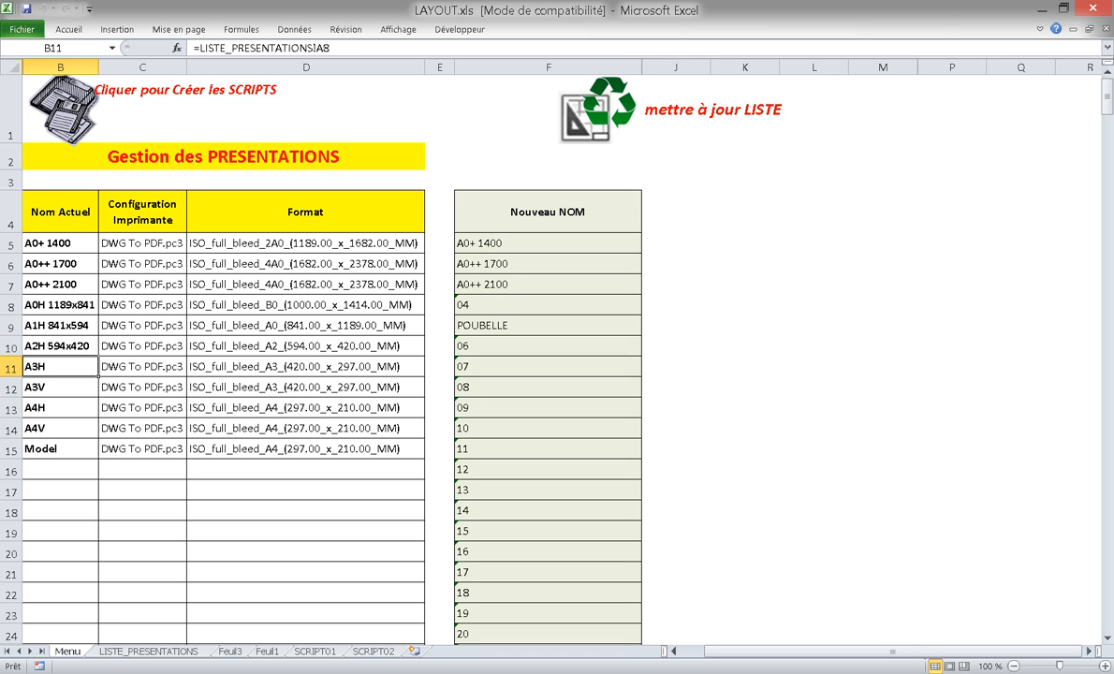
Step: Switch to presentations.dwg in AutoCAD to compare its layouts, and return to the Excel layout list
mouse_move(515, 670)
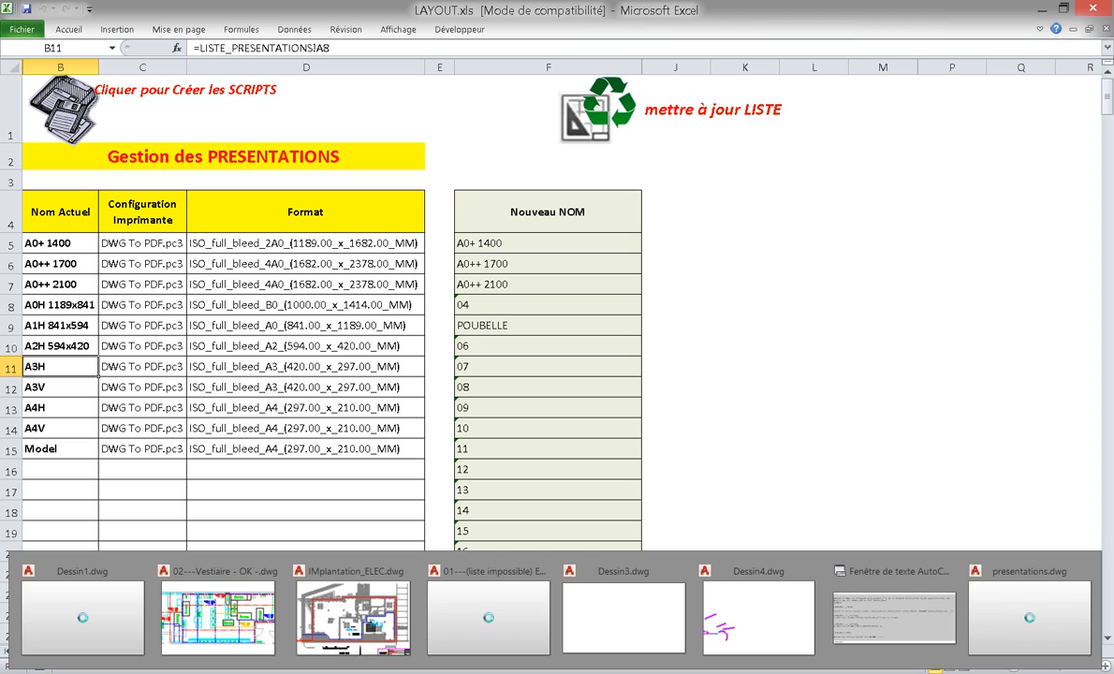
click(958, 571)
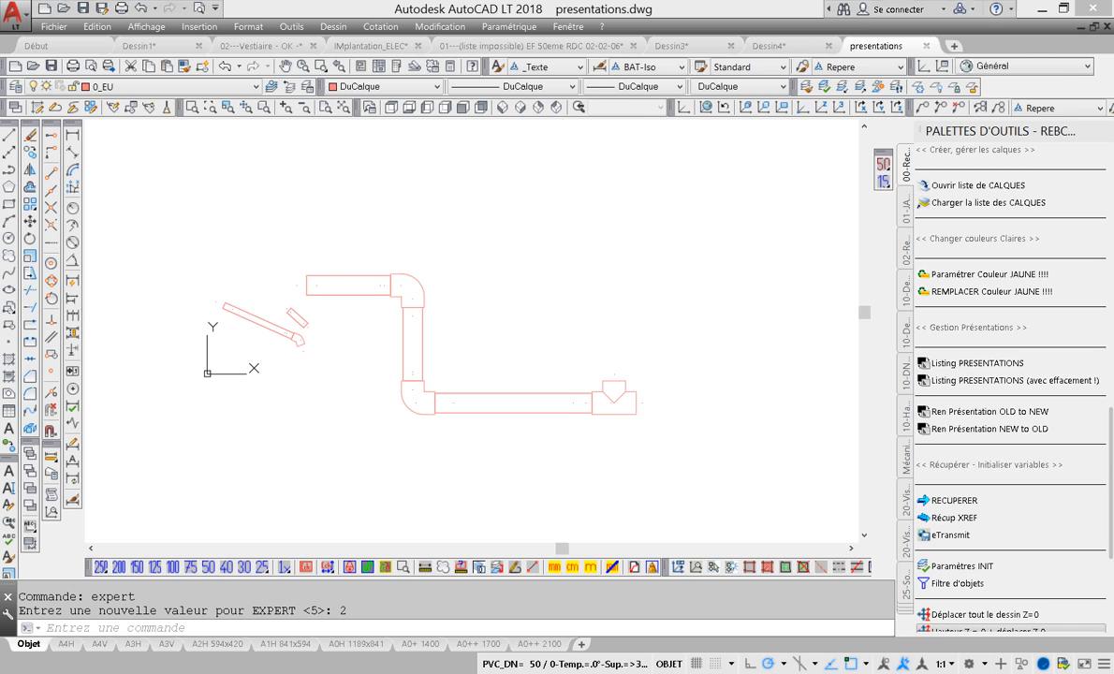
key(alt+Tab)
click(60, 242)
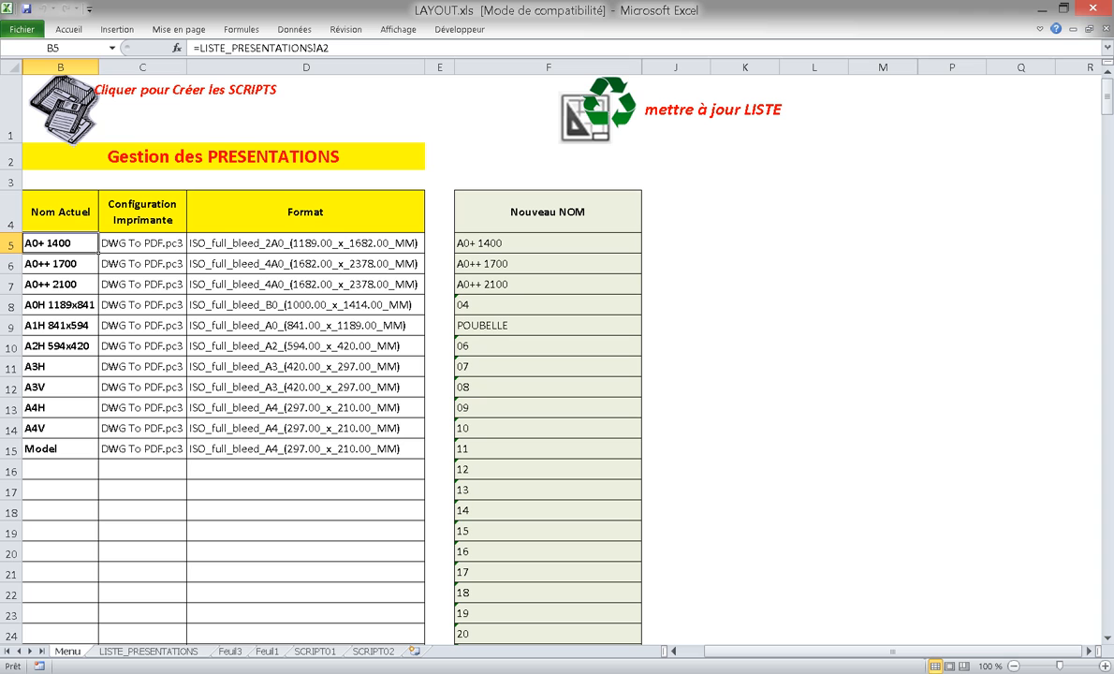
click(60, 407)
click(547, 407)
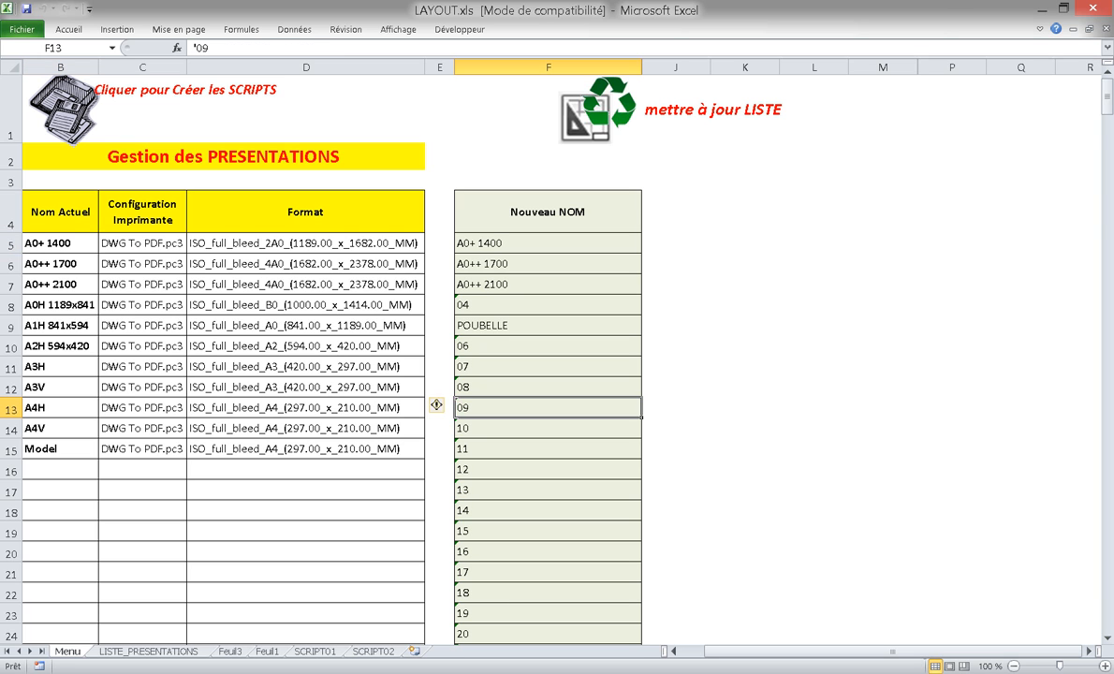
text(1)
key(Return)
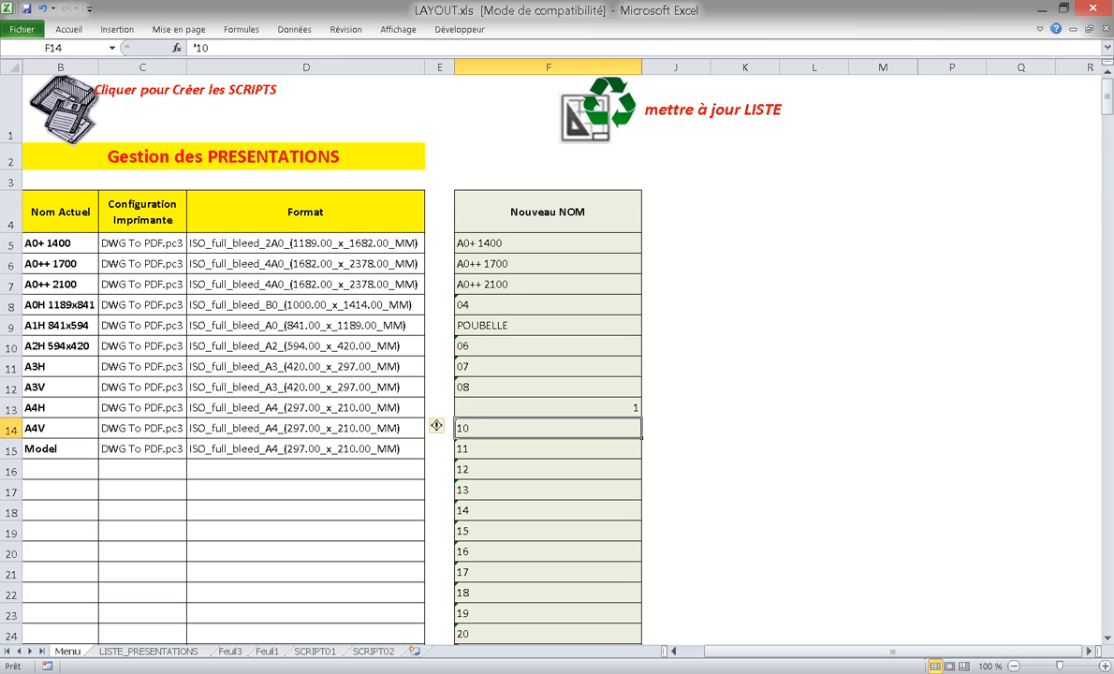
Step: Set the new name of layout A4H to the text 001 and extend the series so A4V gets 002
click(548, 407)
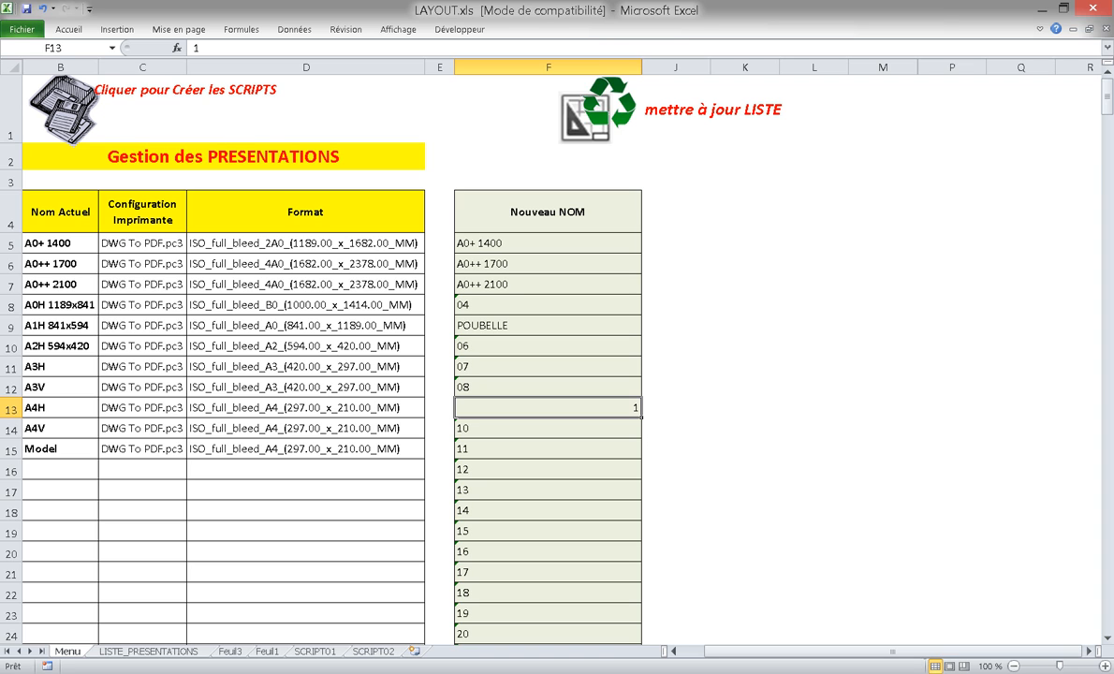
text('001)
key(Return)
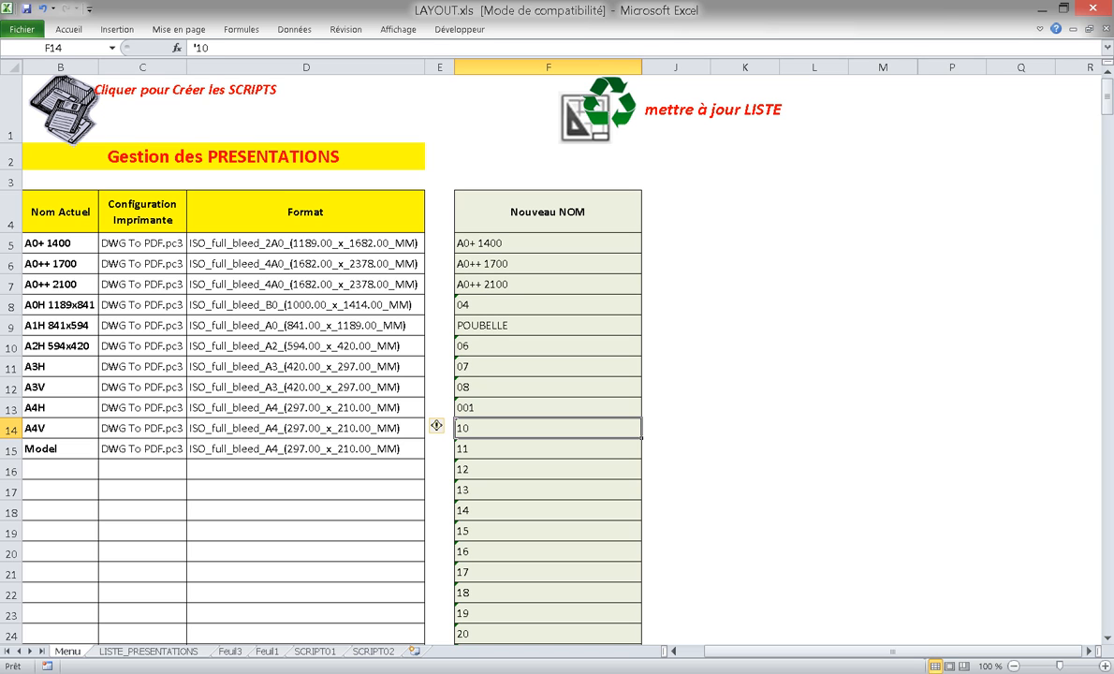
click(548, 407)
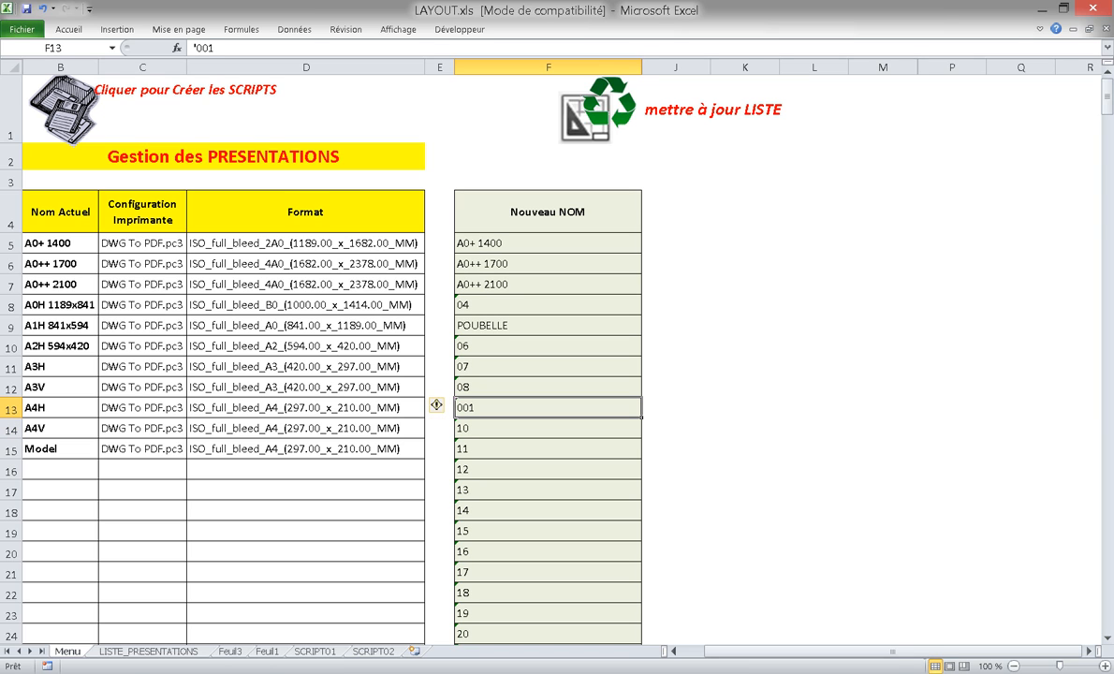
drag(641, 417, 642, 438)
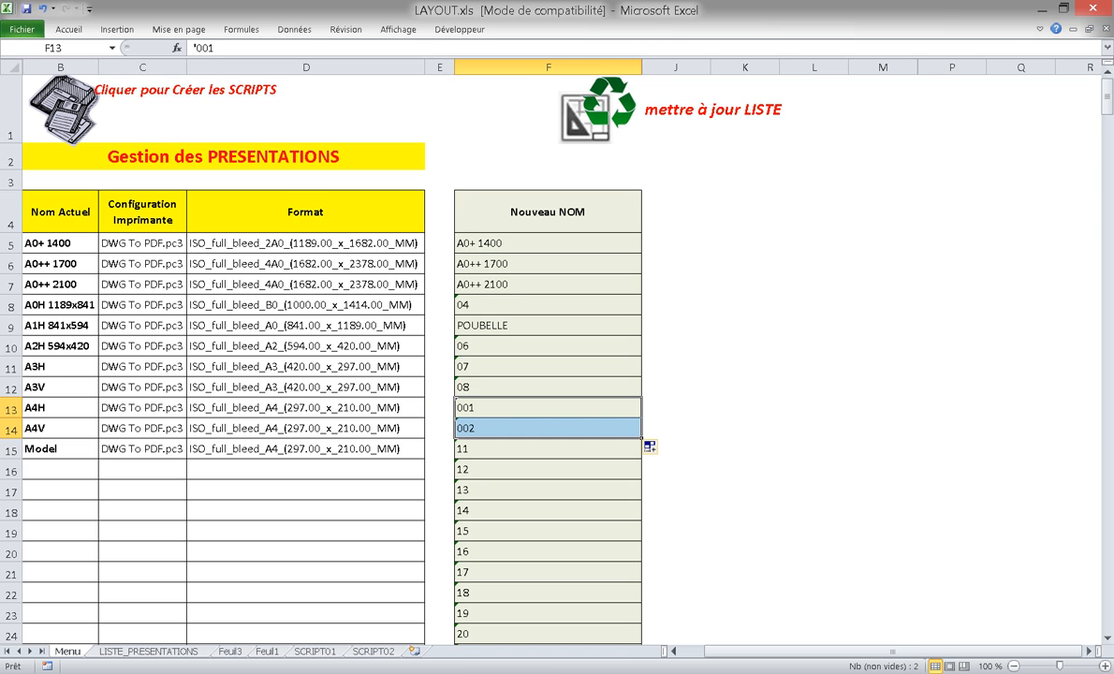
Step: Examine the leftover entries in the Nouveau NOM column below the listed layouts and the numbering of the A4 rows
click(524, 448)
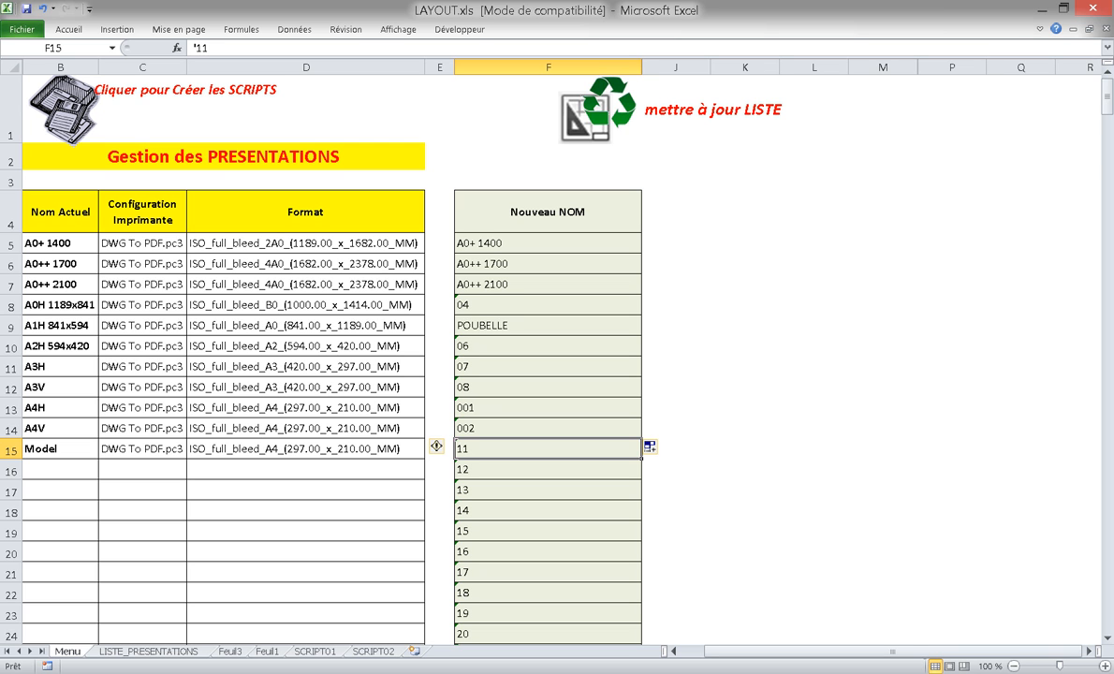
scroll(552, 355, down, 2)
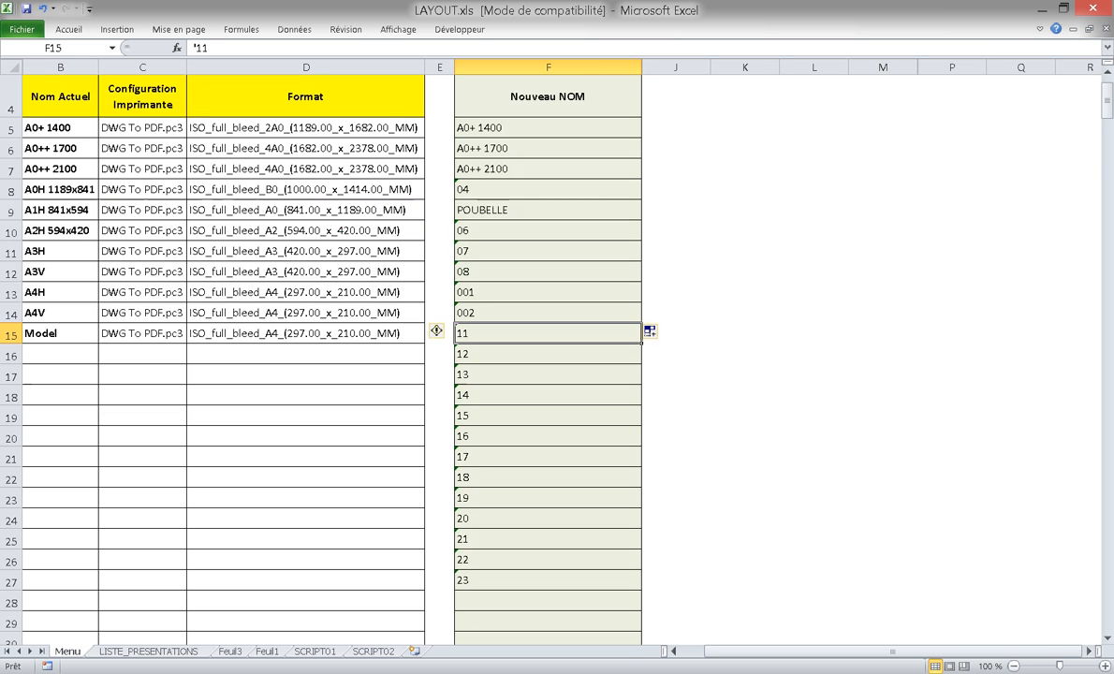
click(547, 269)
drag(60, 269, 60, 476)
drag(547, 270, 548, 496)
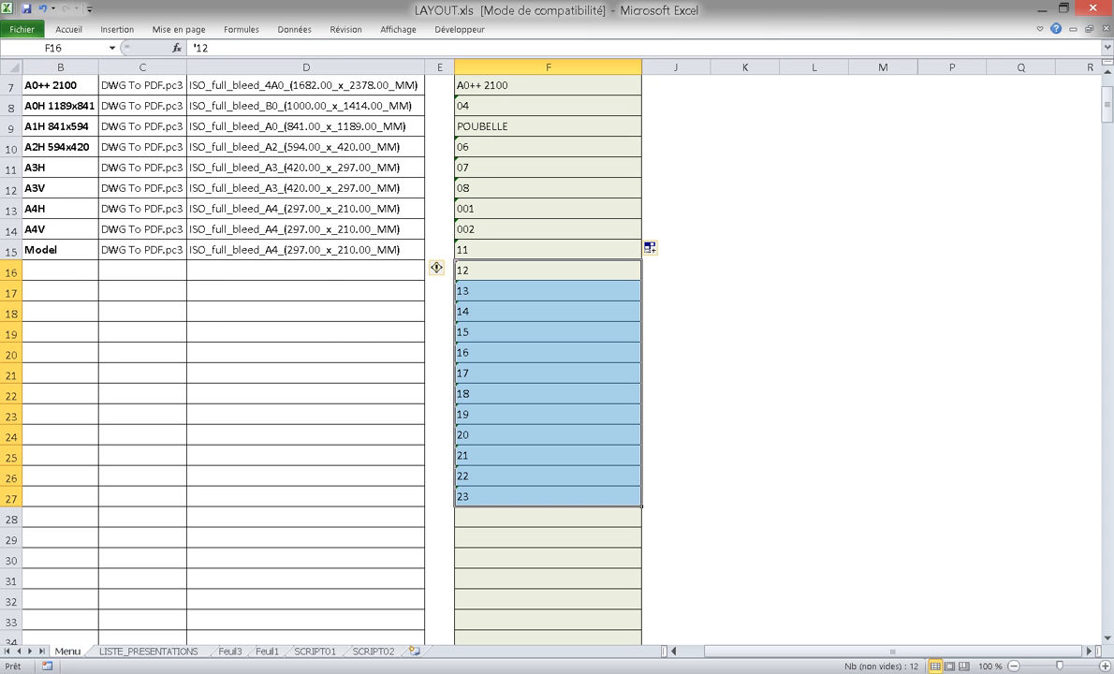
scroll(557, 356, up, 2)
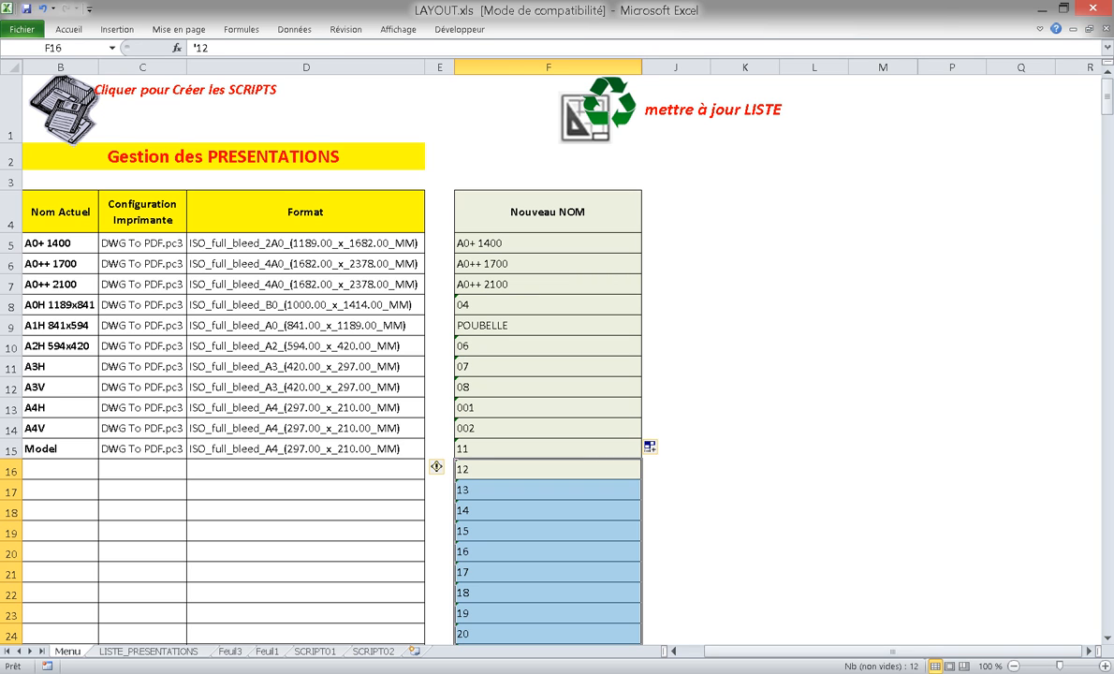
click(60, 366)
drag(547, 407, 548, 428)
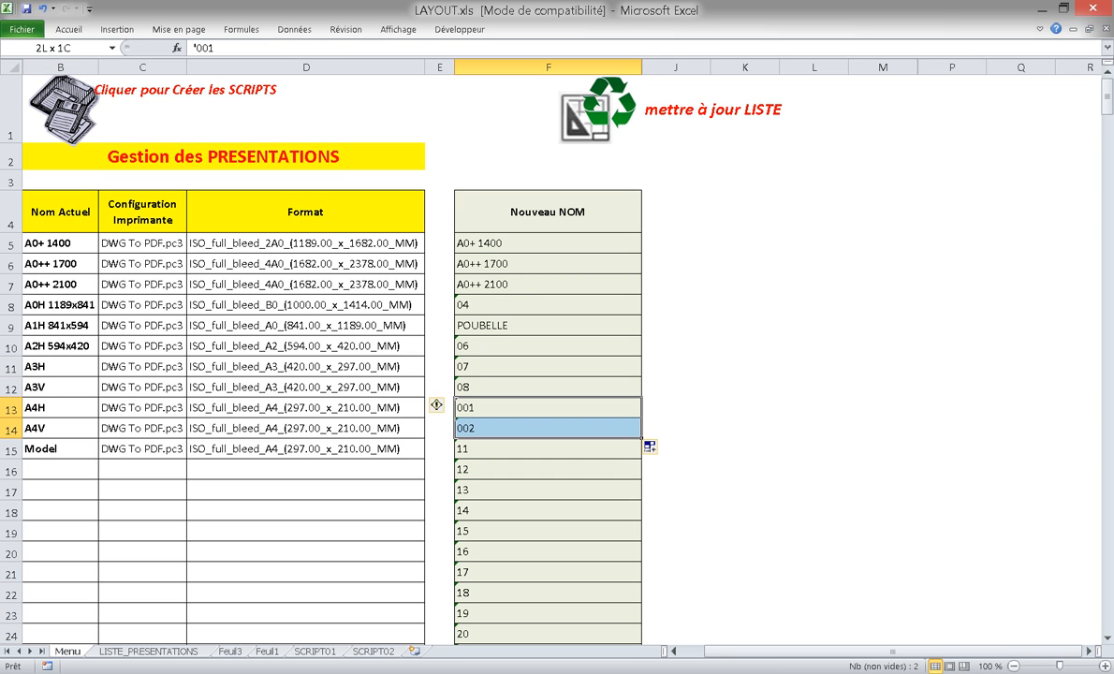
click(547, 407)
Step: Set the new name of layout A3H to the text 003 and extend the series so A3V gets 004
click(548, 366)
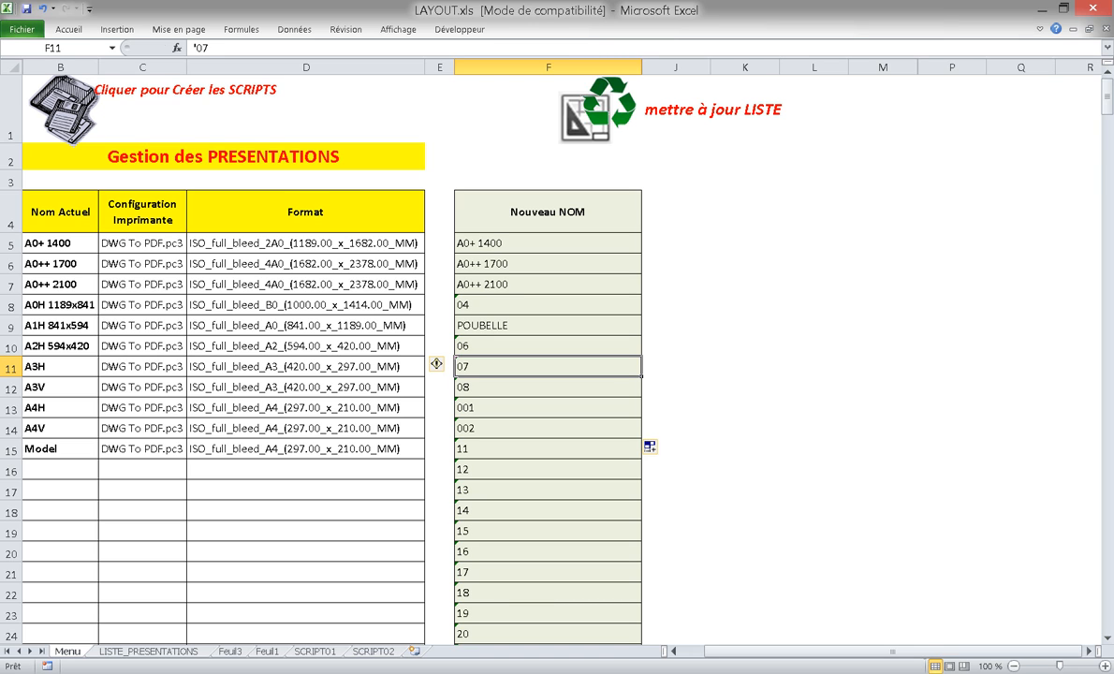
text('003)
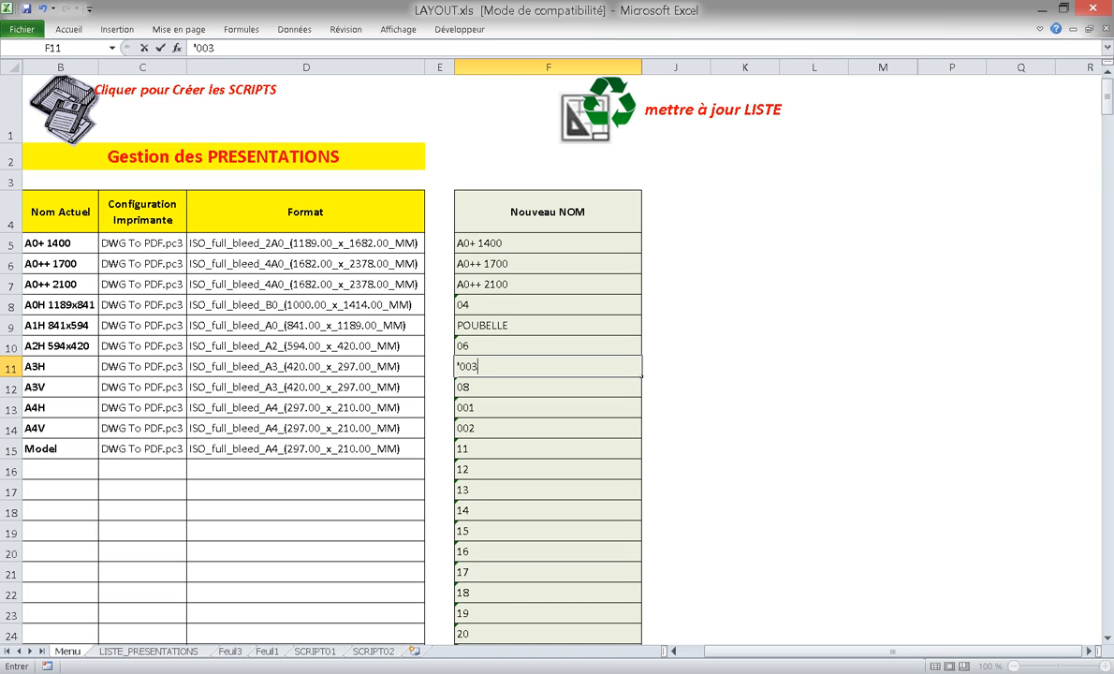
key(Return)
click(547, 366)
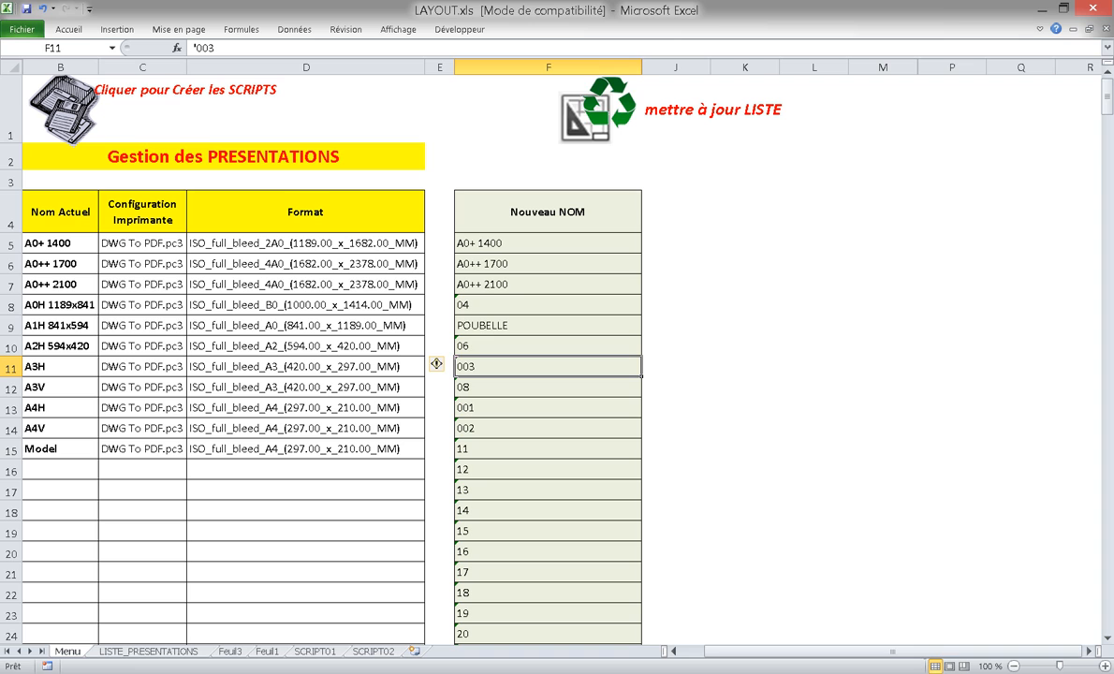
drag(641, 376, 641, 396)
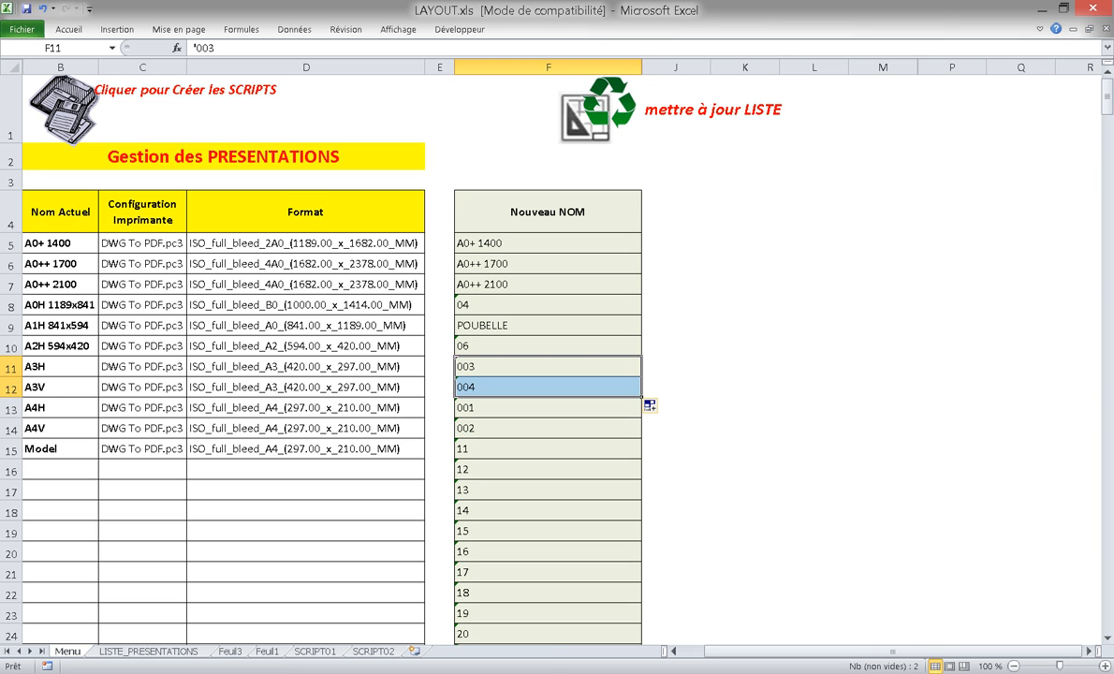
Step: Set the new name of layout A2H 594x420 to the text 005
click(548, 387)
click(547, 346)
text('005)
key(Return)
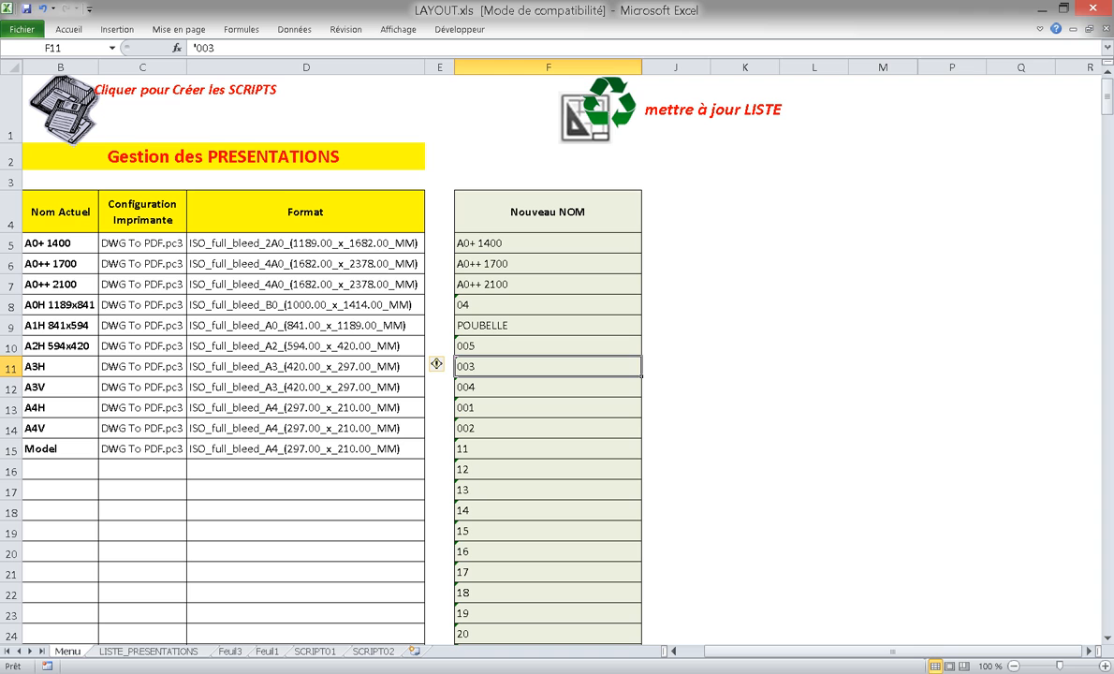
Step: Try to extend the number series upward from the A2H 594x420 row to the A0+ 1400 row
click(548, 346)
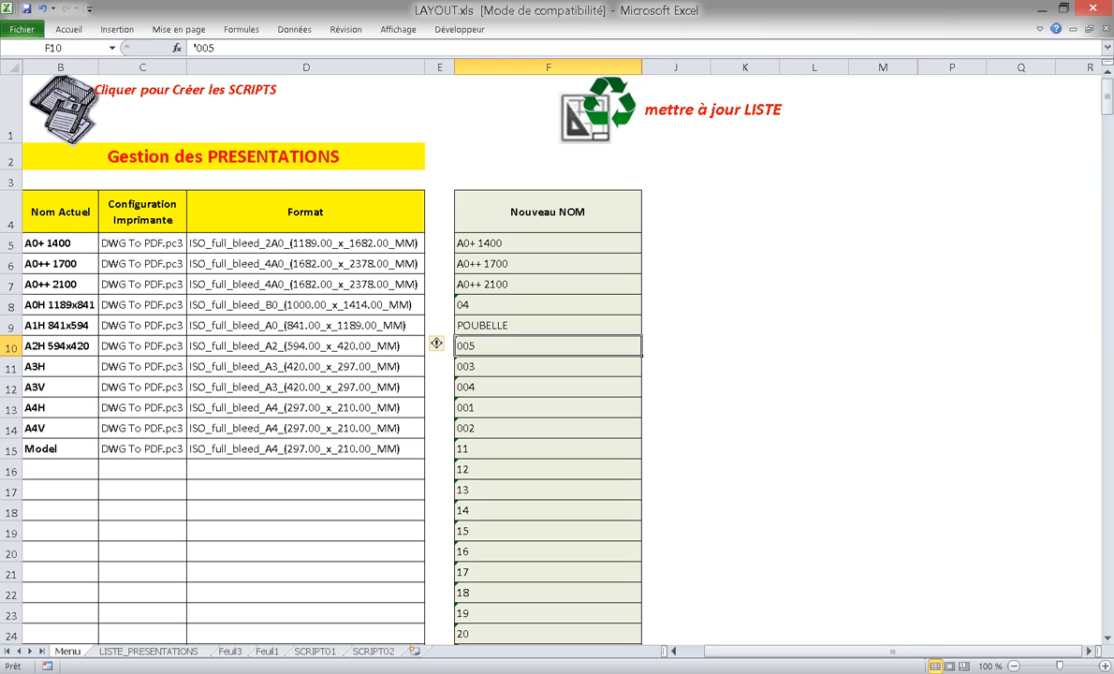
drag(641, 356, 642, 253)
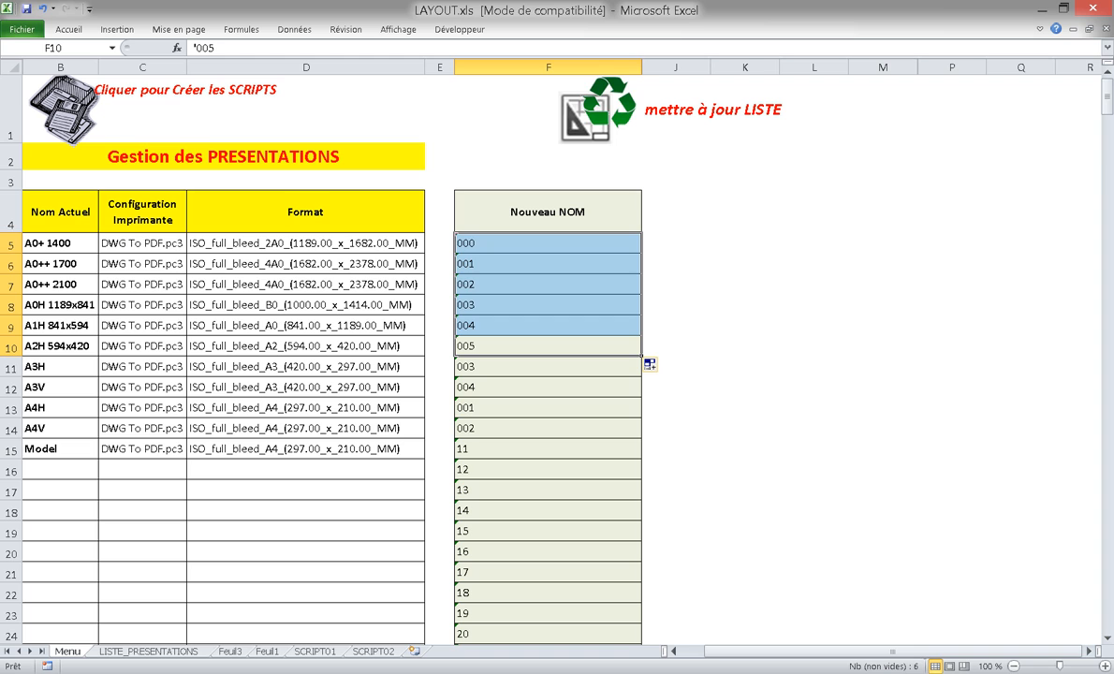
Step: Change the new name of layout A0+ 1400 to 010, keeping it as text
double_click(477, 243)
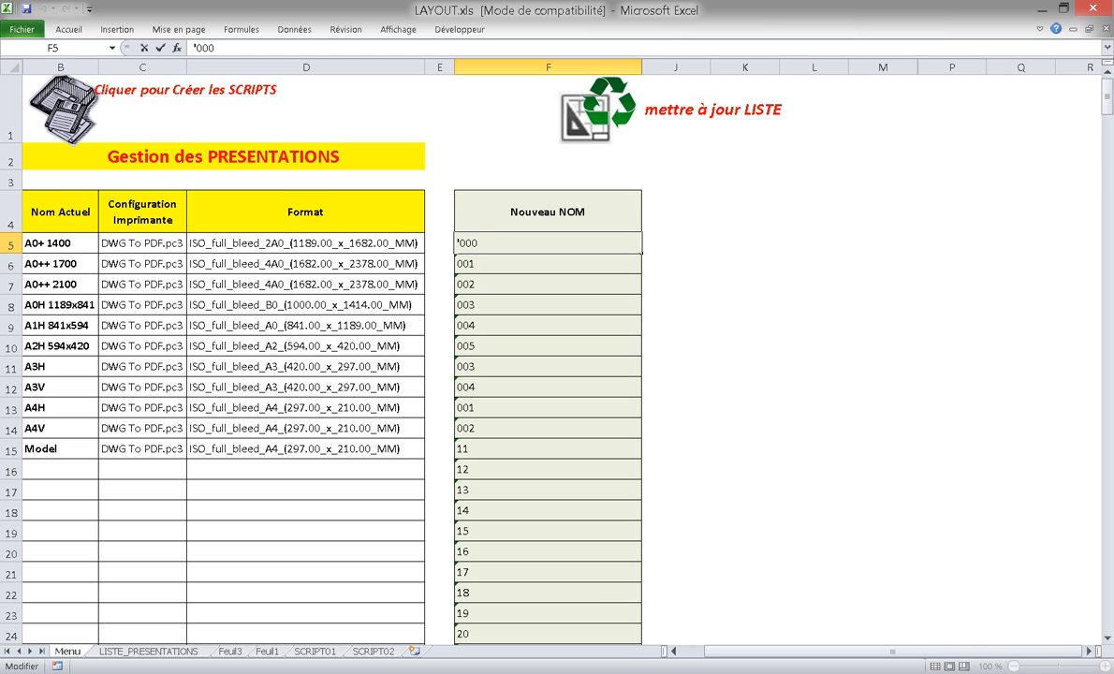
text(010)
key(Delete)
key(Delete)
key(Delete)
key(Return)
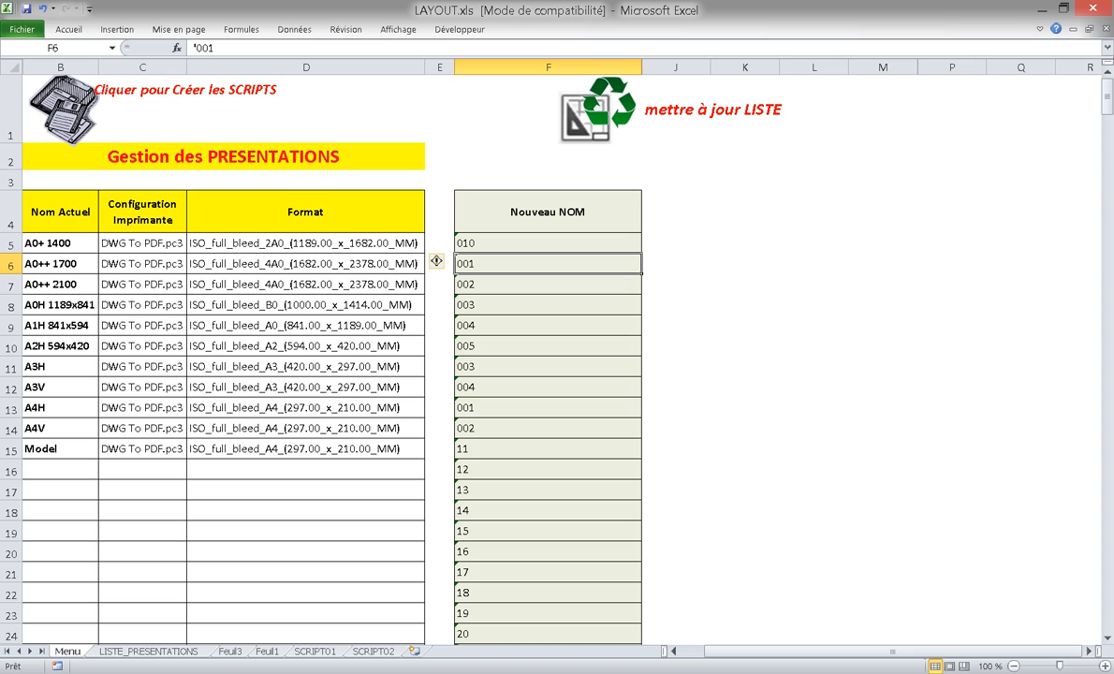
click(547, 325)
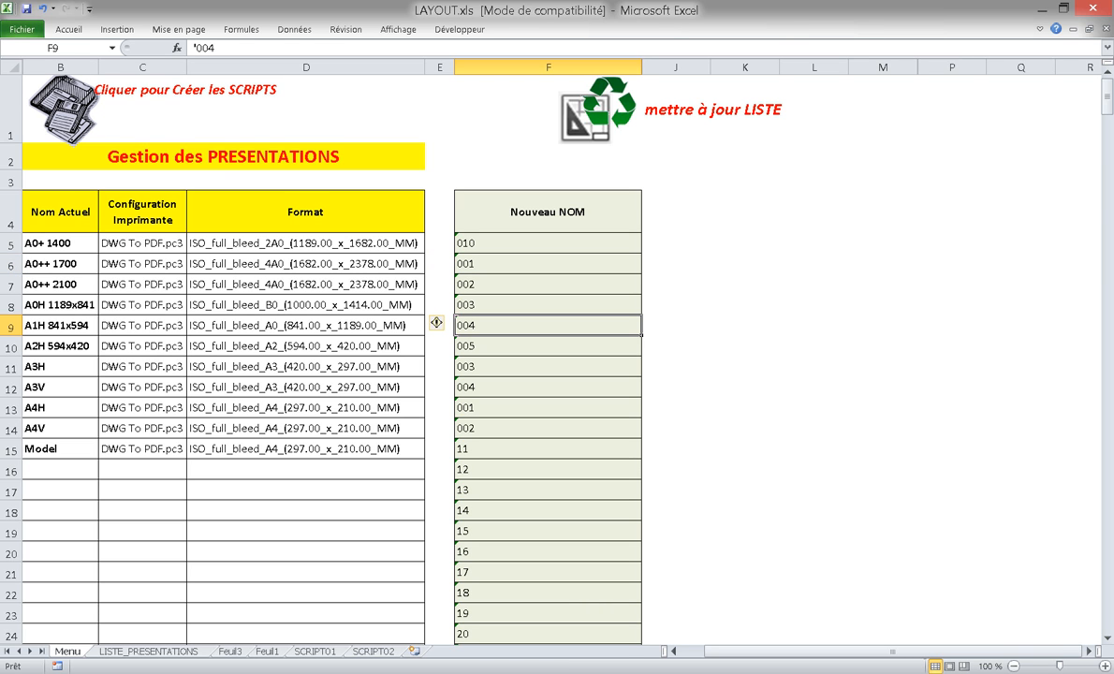
text('06)
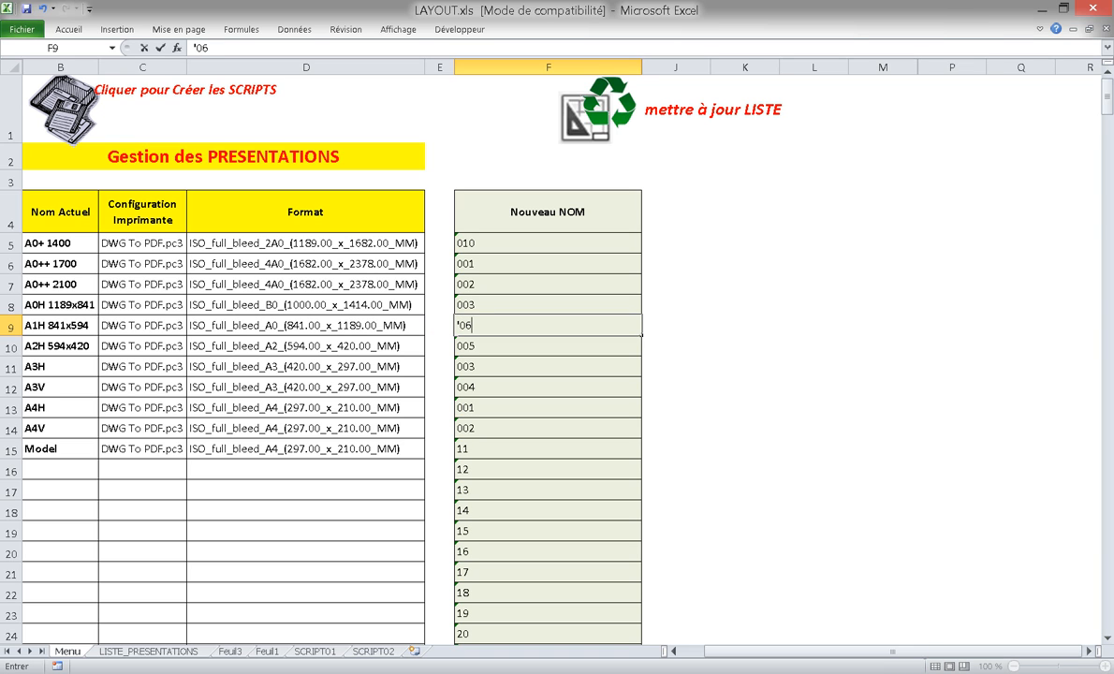
key(Return)
Step: Set the new name of layout A1H 841x594 to the text 006 and extend the 005–006 series upward to 009 for A0++ 1700
click(548, 325)
text('006)
key(Return)
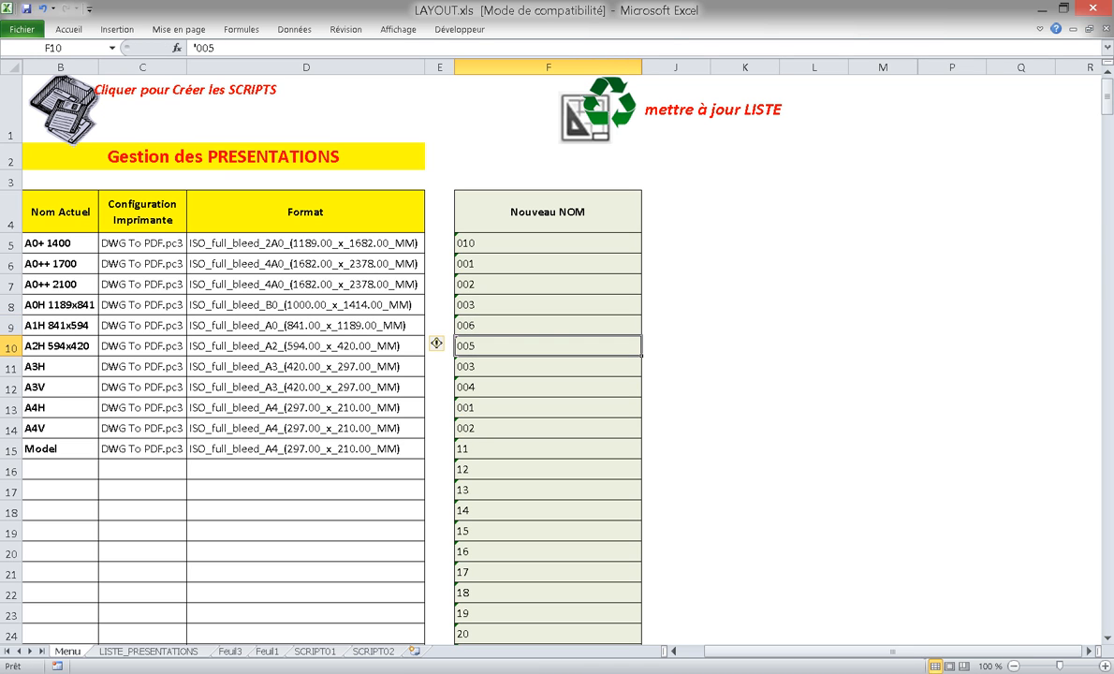
key(shift+Up)
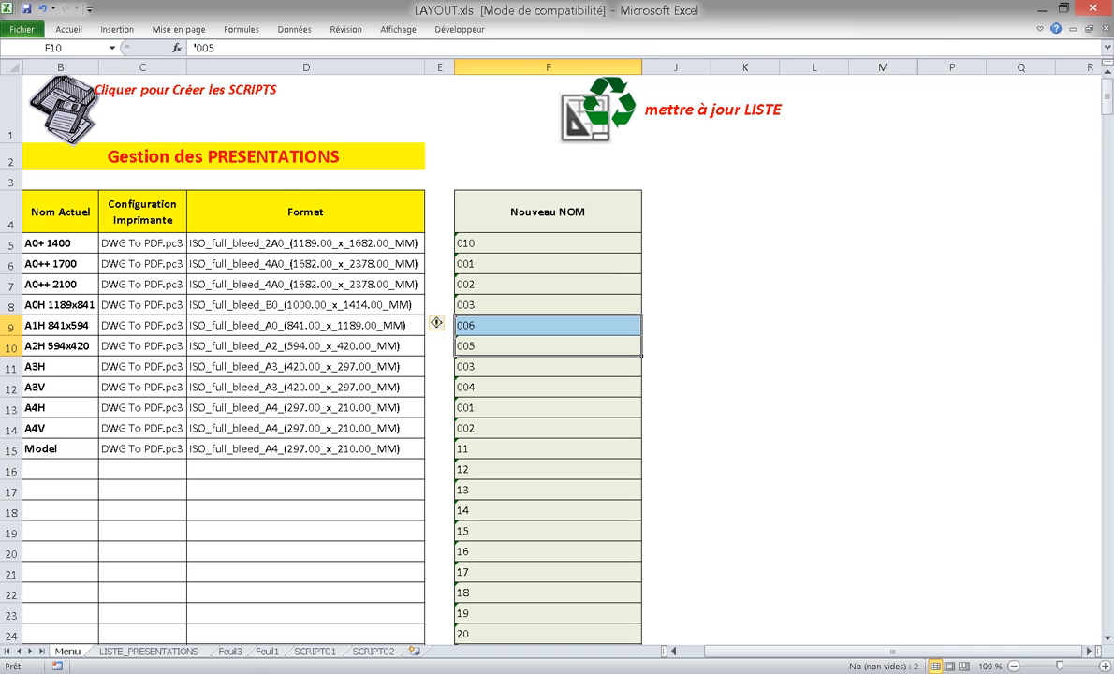
drag(641, 356, 642, 262)
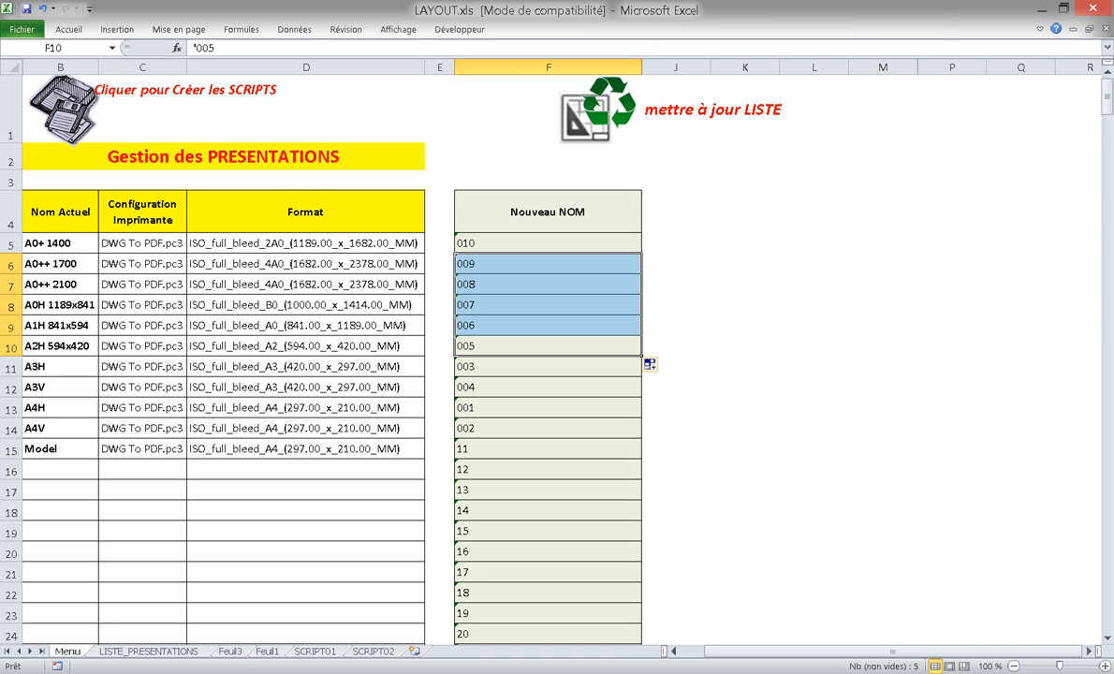
Step: Create the renaming scripts from the Nouveau NOM list, and switch to AutoCAD to apply them with Ren Présentation OLD to NEW
click(547, 263)
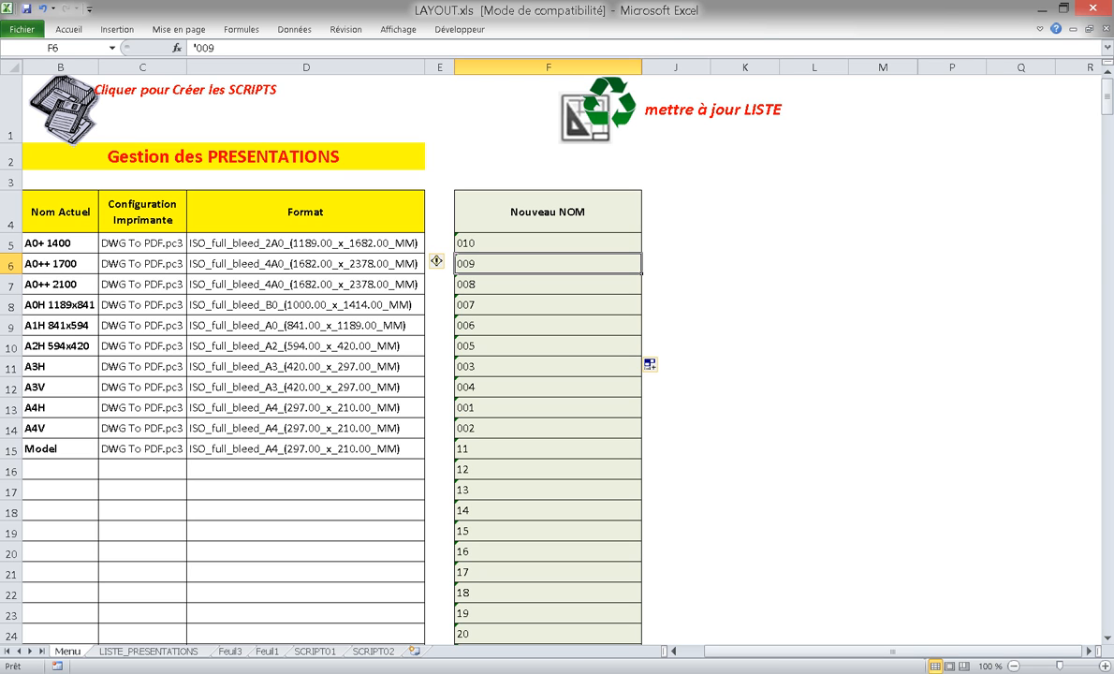
click(58, 101)
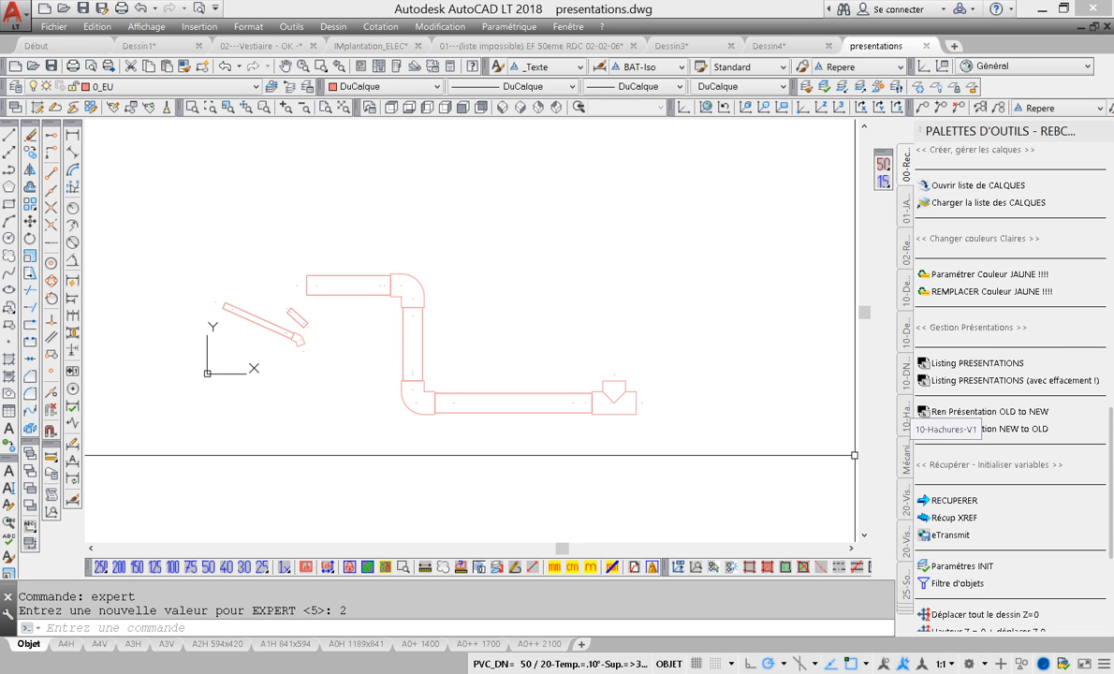
click(941, 412)
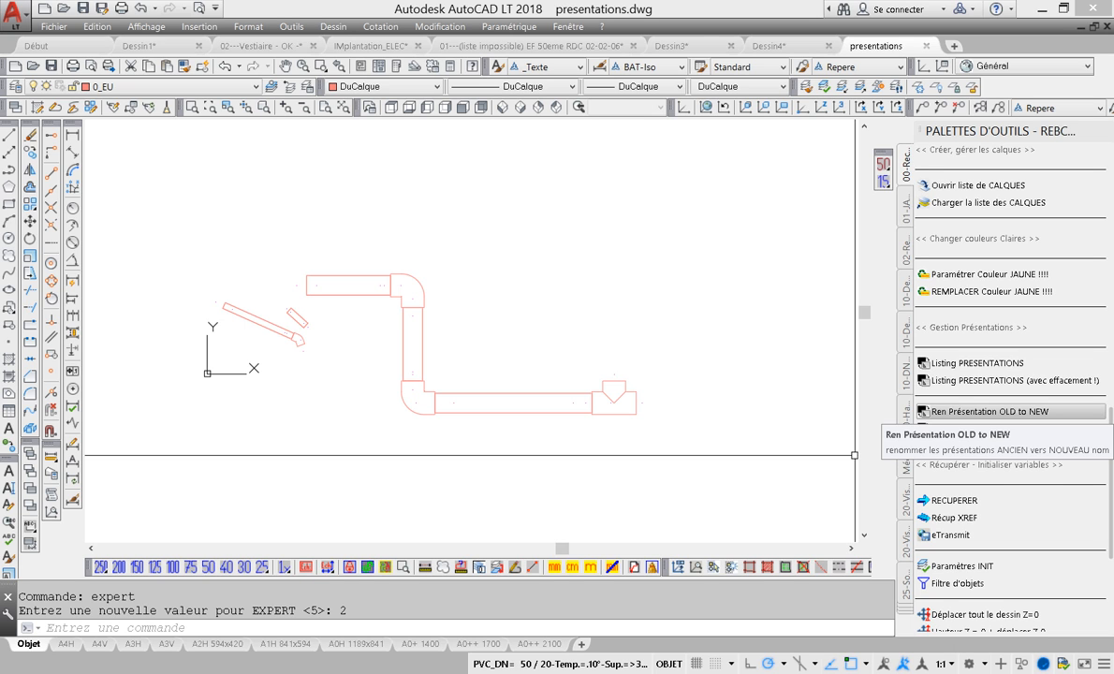
click(993, 412)
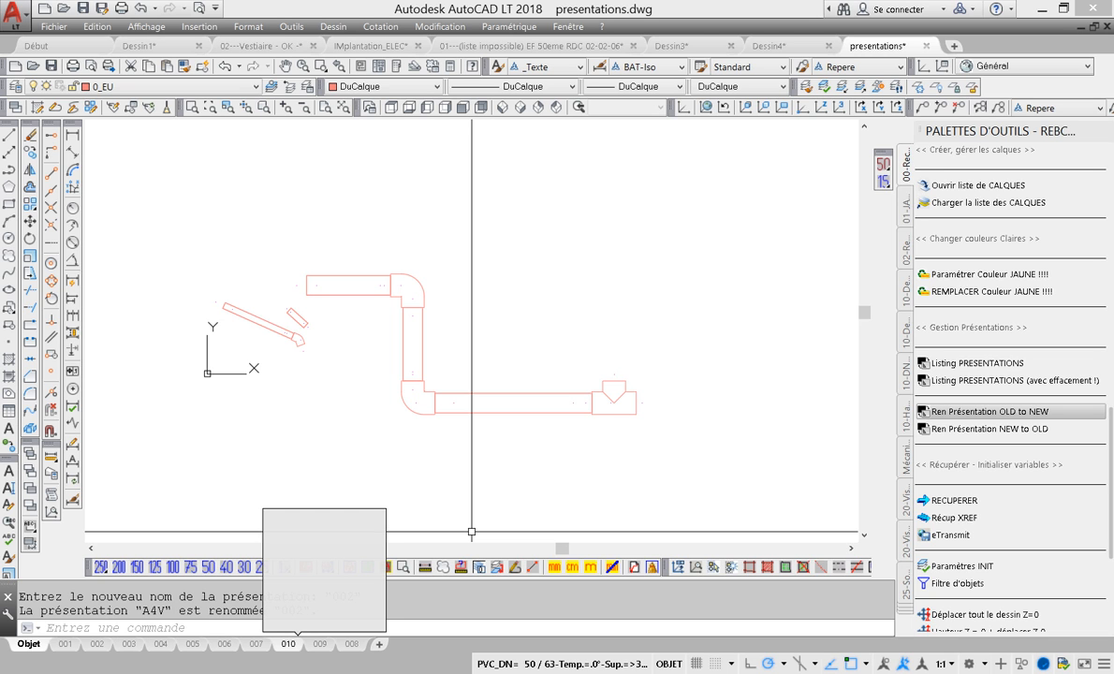
Step: Open layout 008 and restore the original layout names with Ren Présentation NEW to OLD
click(289, 644)
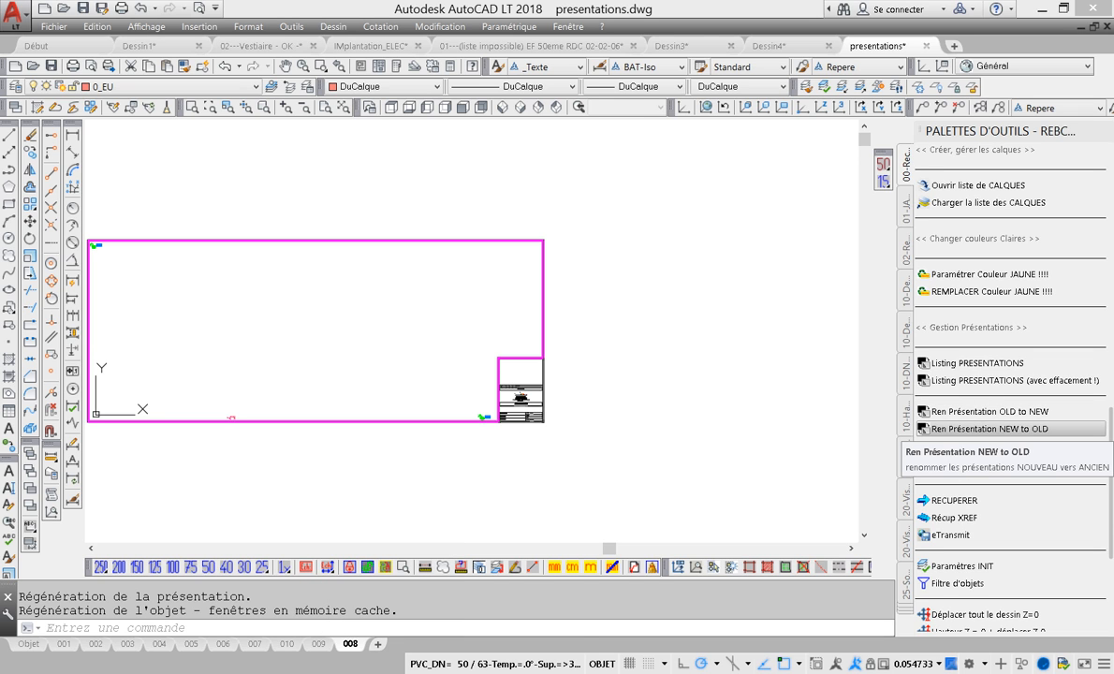
click(992, 428)
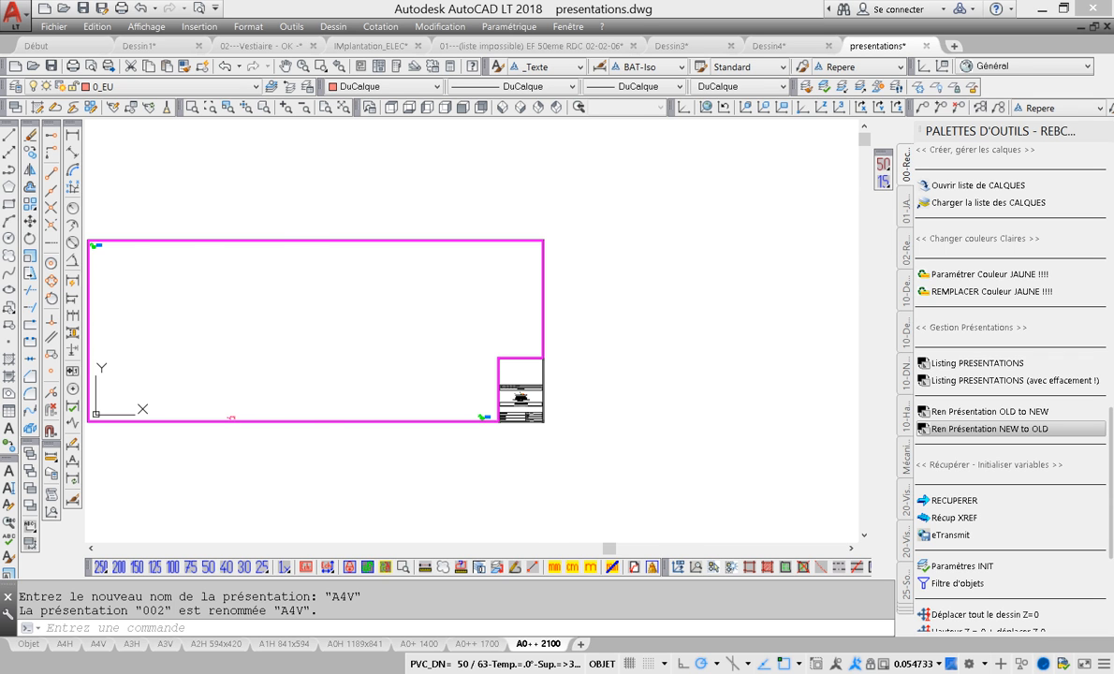
Step: Switch to LAYOUT.xls in Excel, set the new name of A0+ 1400 to 008 and extend the series down to 010 for A0++ 2100
key(alt+Tab)
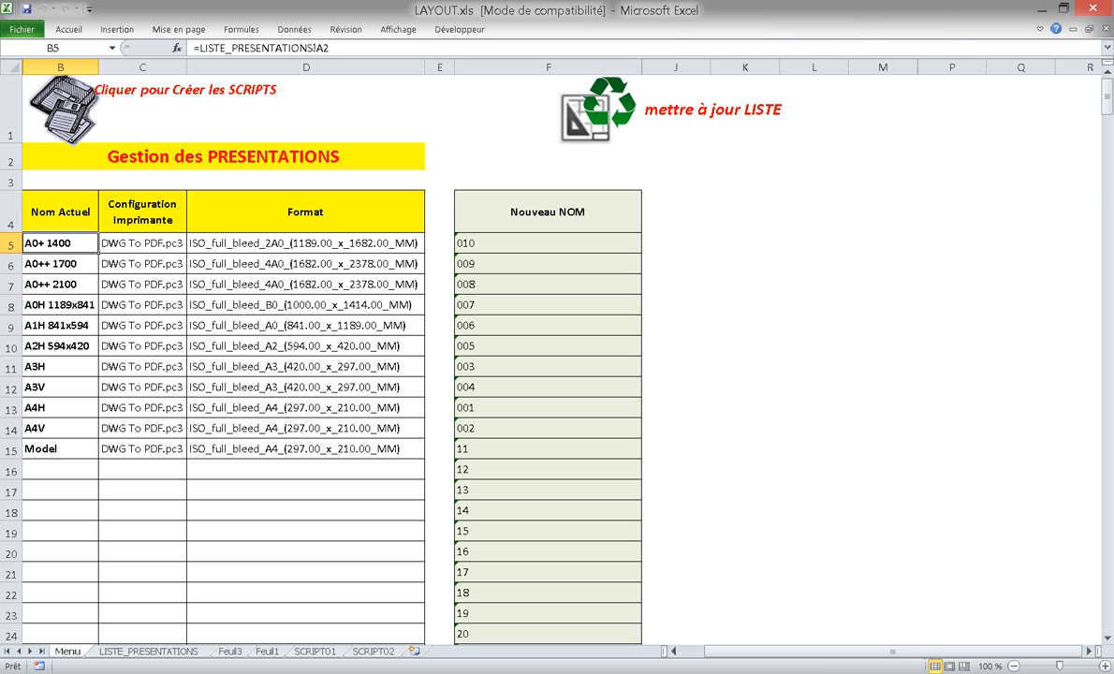
click(547, 284)
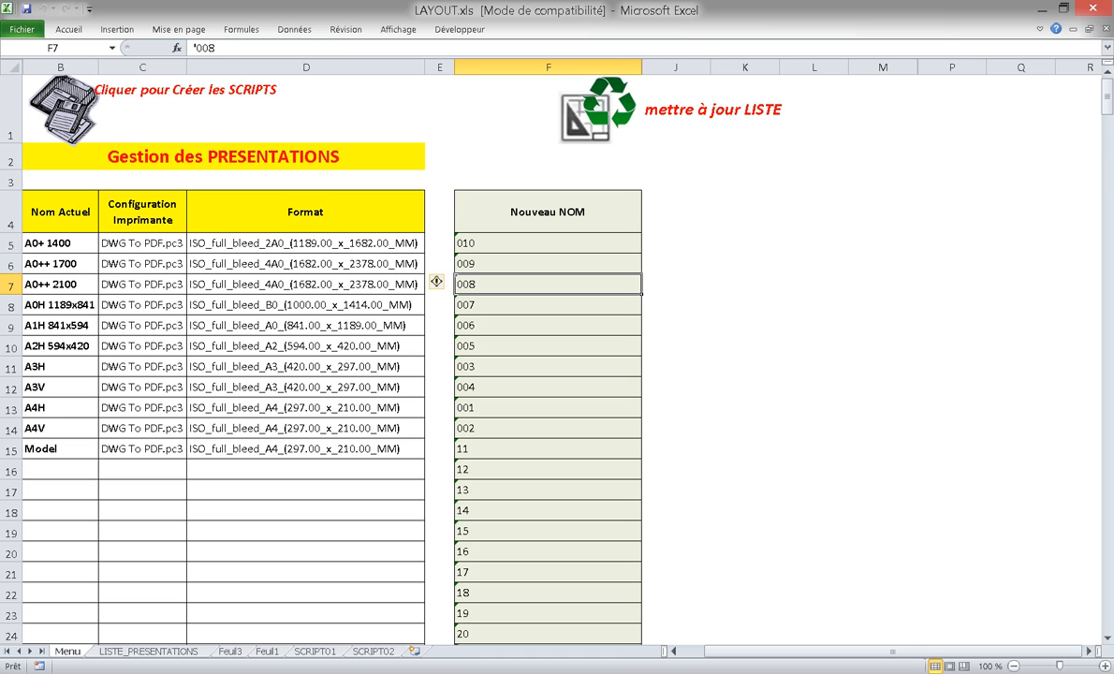
click(548, 243)
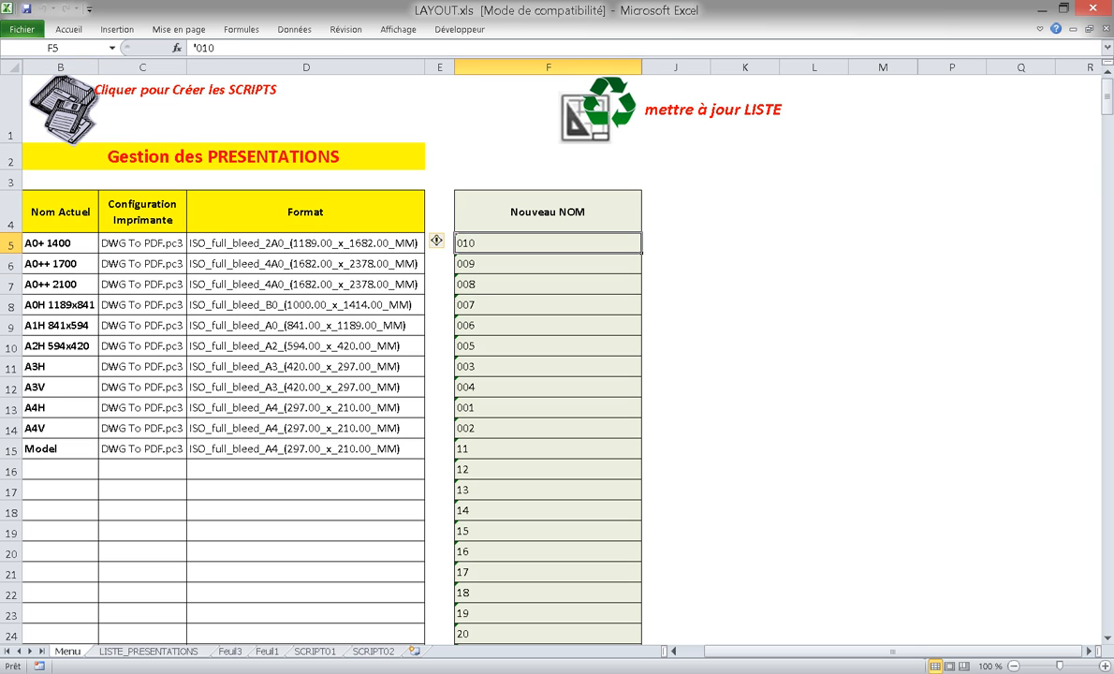
click(548, 283)
click(547, 242)
click(547, 283)
key(ctrl+c)
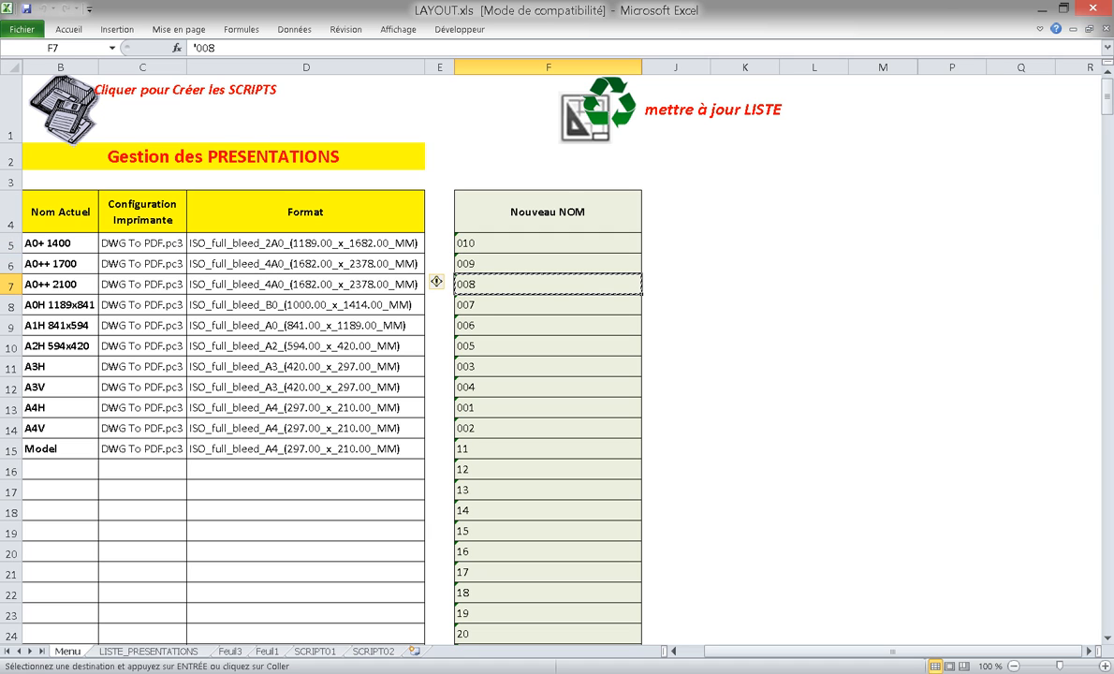
click(547, 243)
key(ctrl+v)
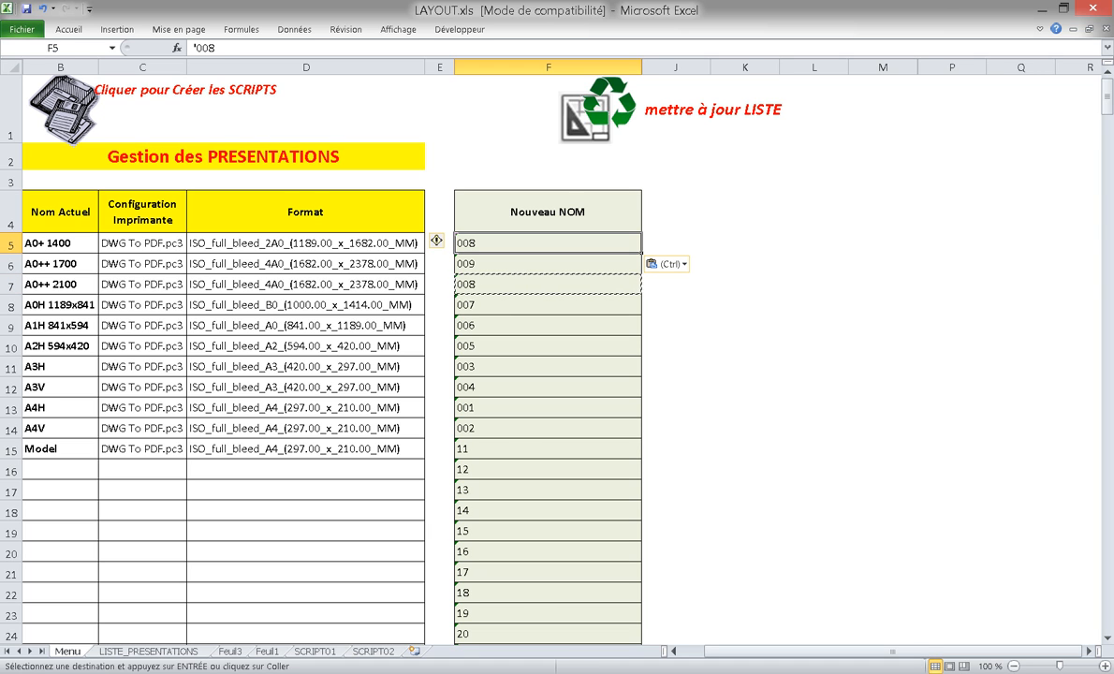
drag(641, 253, 646, 283)
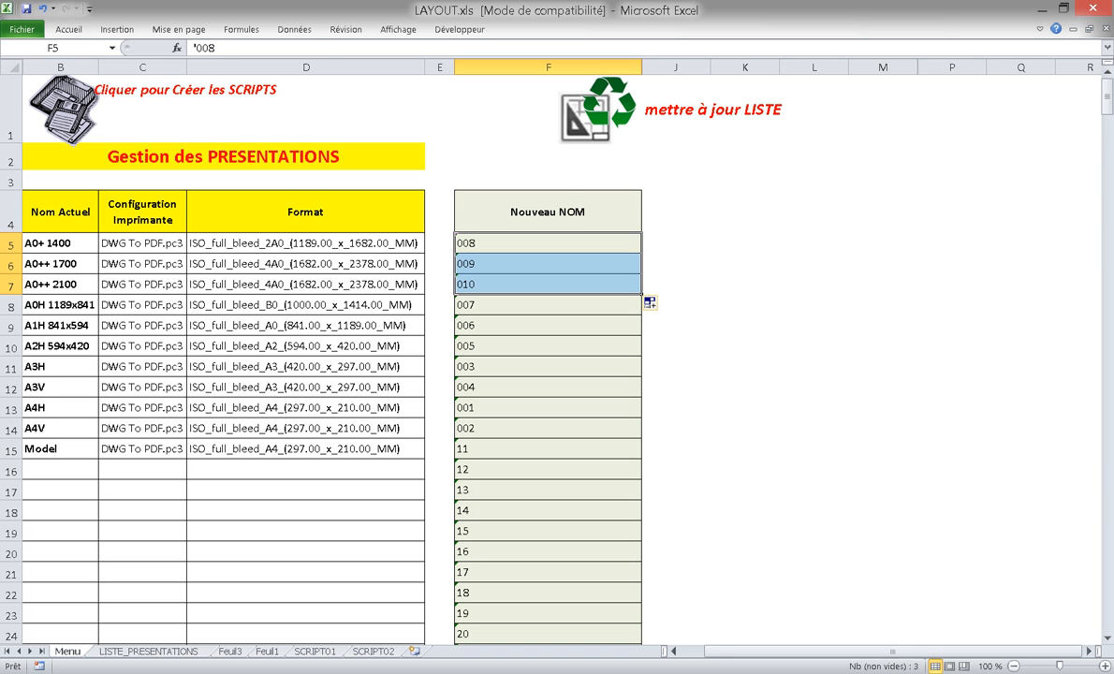
Step: Regenerate the scripts from the corrected list, and switch to AutoCAD to rename the layouts with Ren Présentation OLD to NEW
click(60, 243)
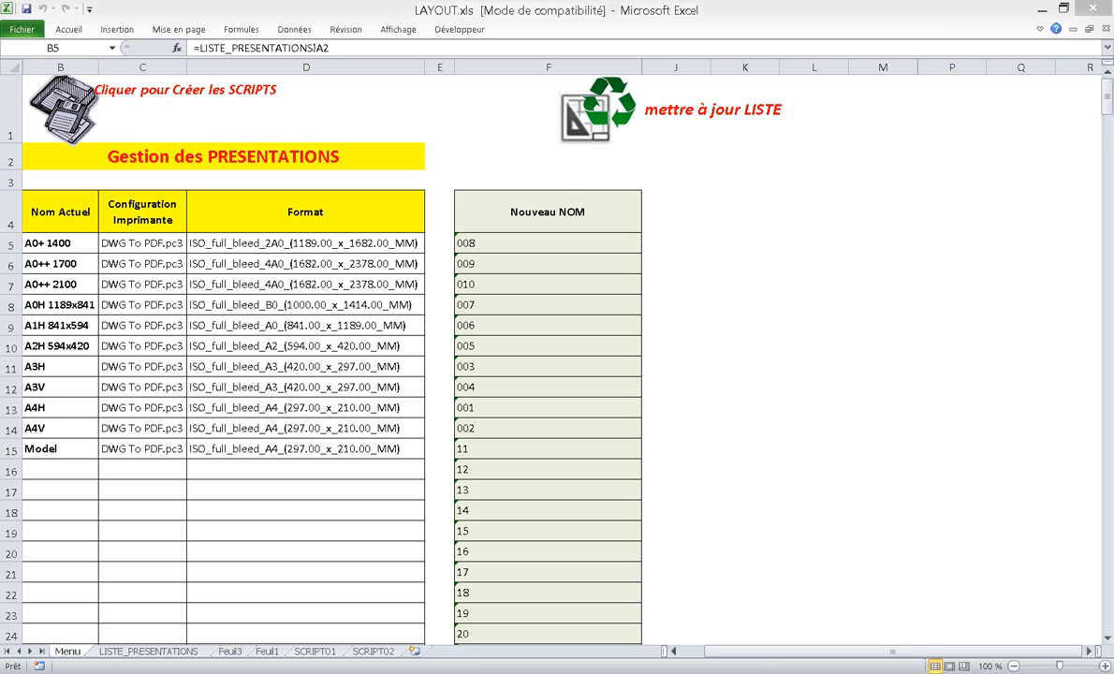
key(alt+Tab)
key(Tab)
key(Tab)
key(Tab)
key(Tab)
key(Tab)
key(Tab)
key(Tab)
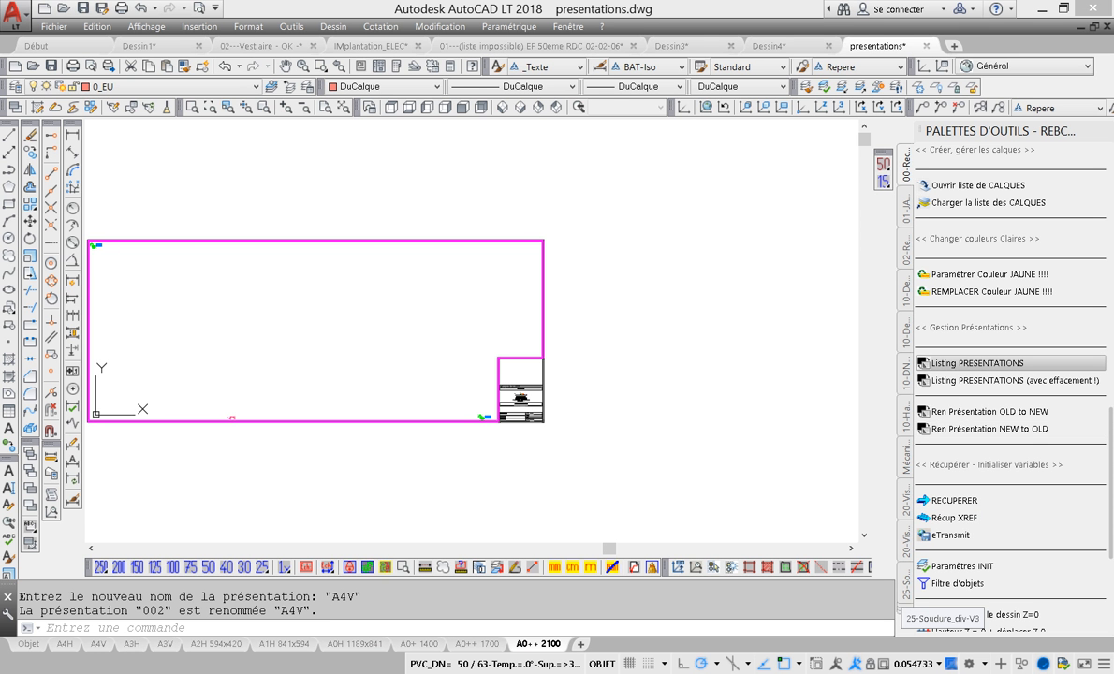
click(927, 410)
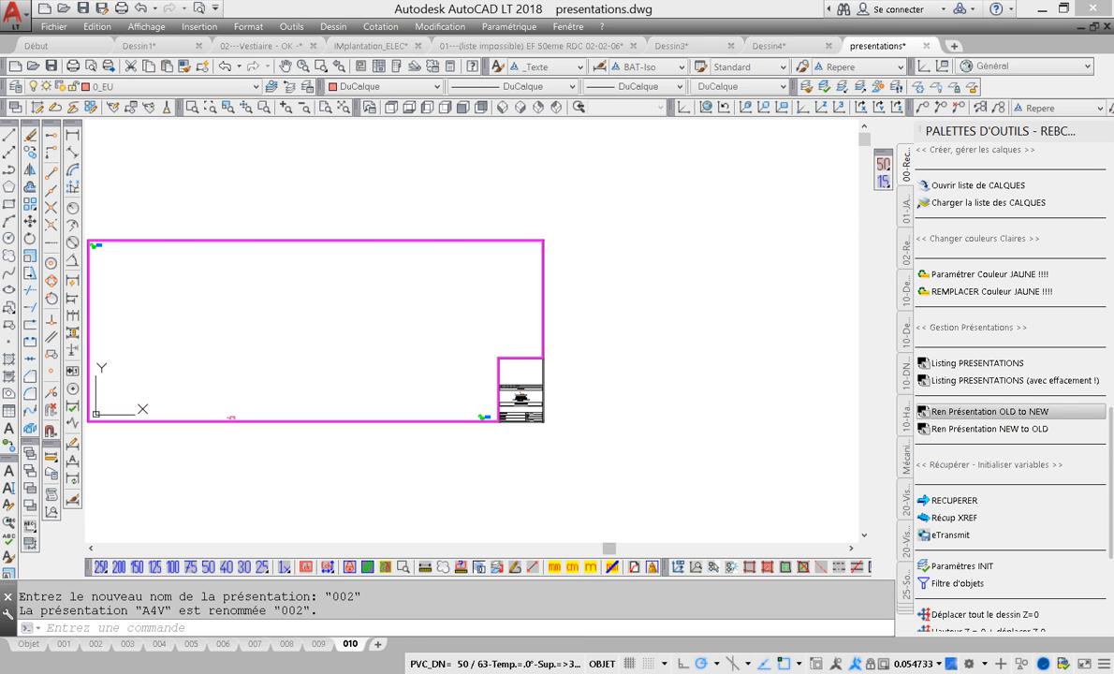